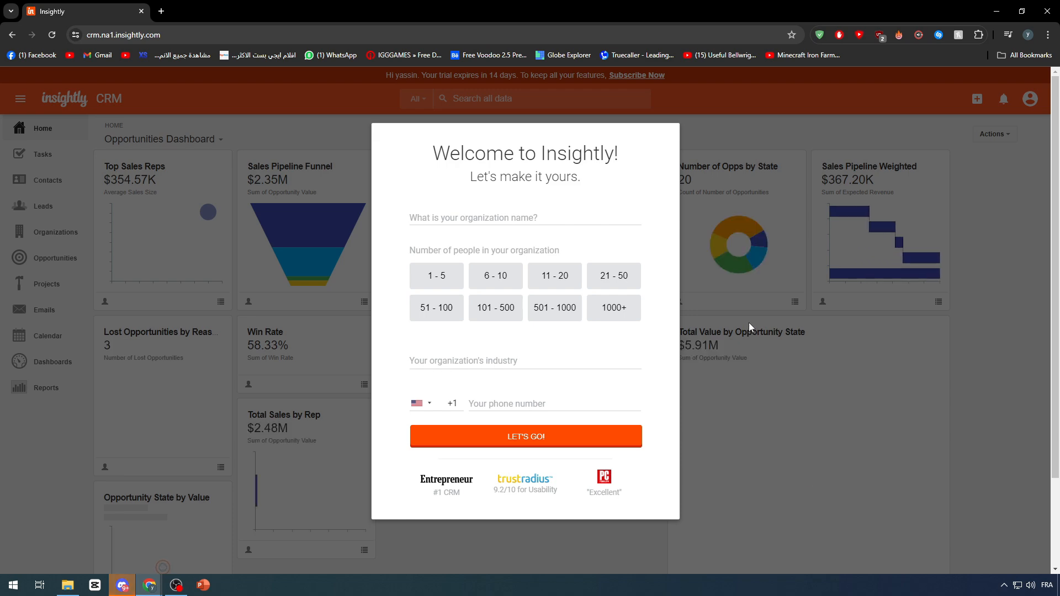
Delete the dimming overlay behind the Welcome to Insightly dialog using the browser's element inspector.
key("F12")
left_click(791, 77)
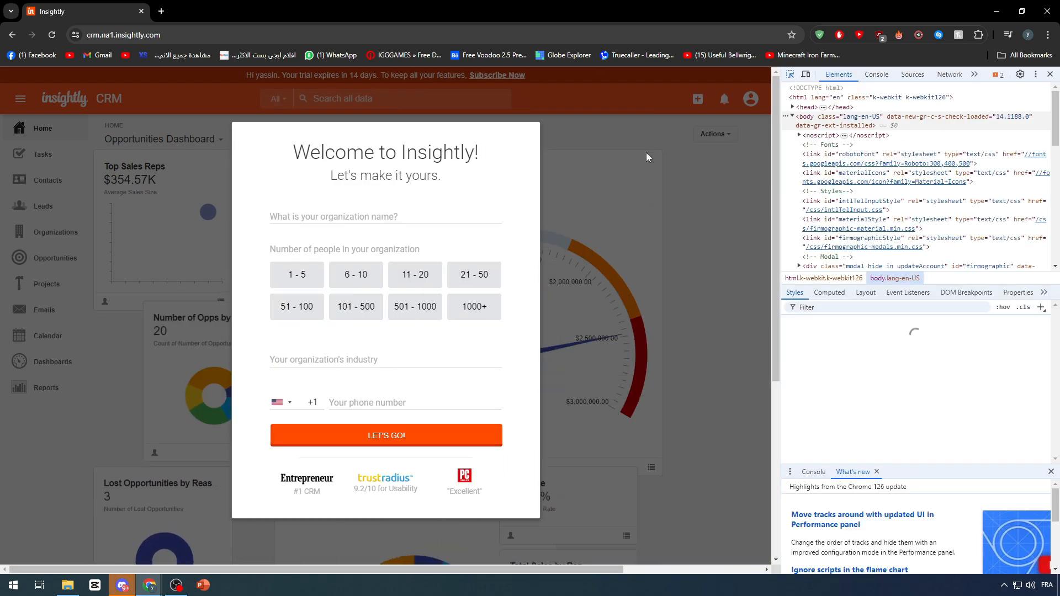
left_click(575, 139)
key("Delete")
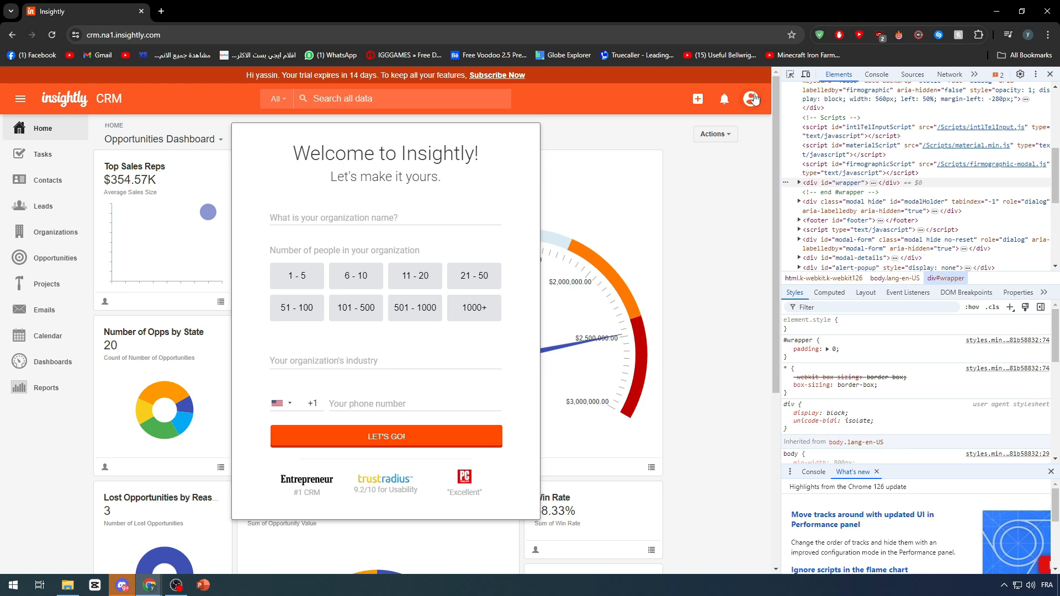
Delete the Welcome to Insightly dialog's elements from the page with the inspector and close the developer tools.
left_click(489, 189)
key("Delete")
left_click(790, 77)
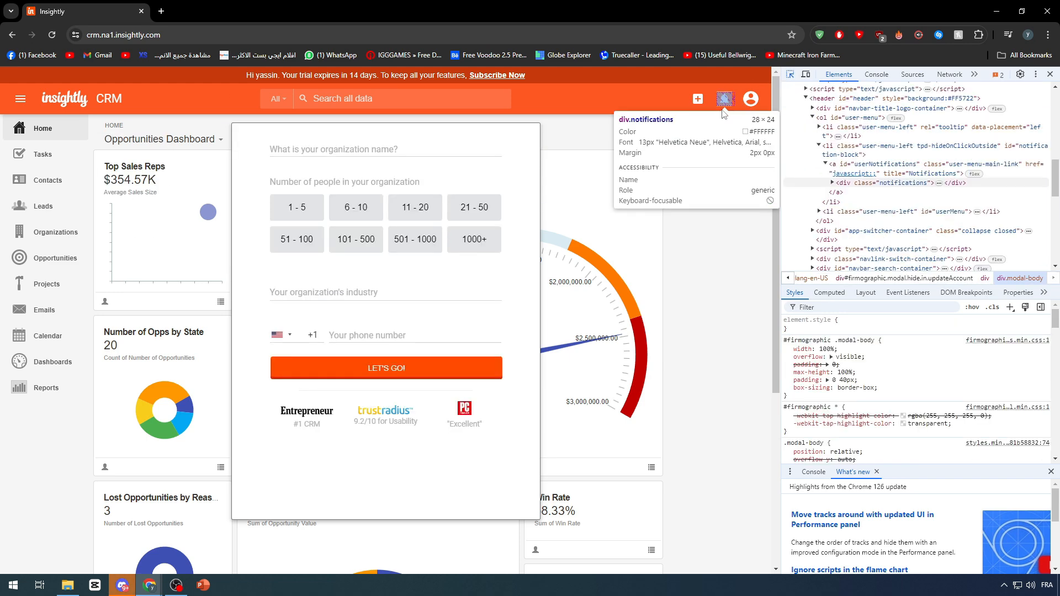
left_click(525, 195)
key("Delete")
left_click(790, 74)
left_click(526, 180)
key("Delete")
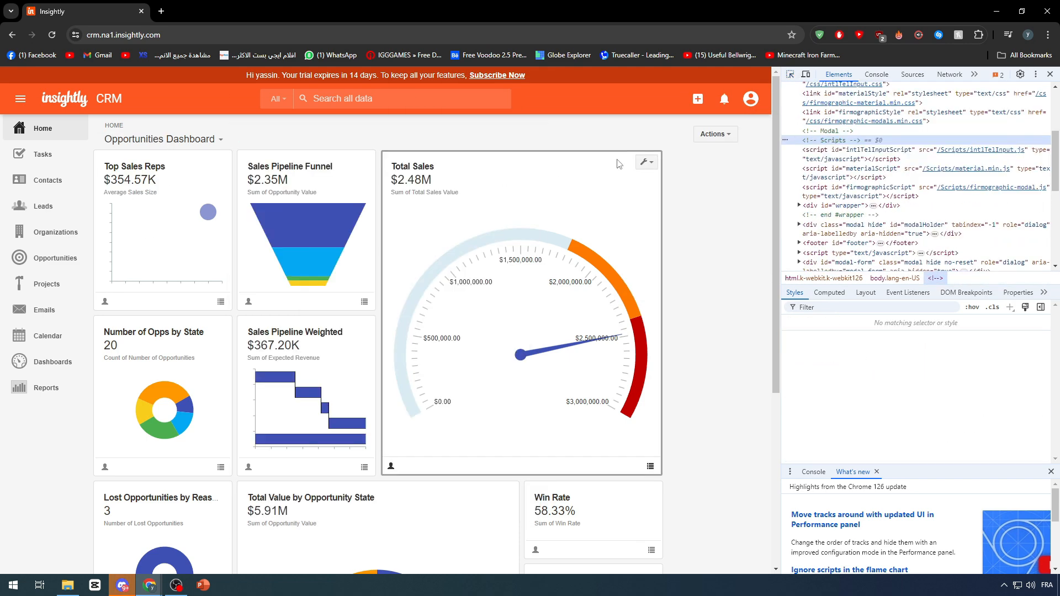
left_click(1049, 74)
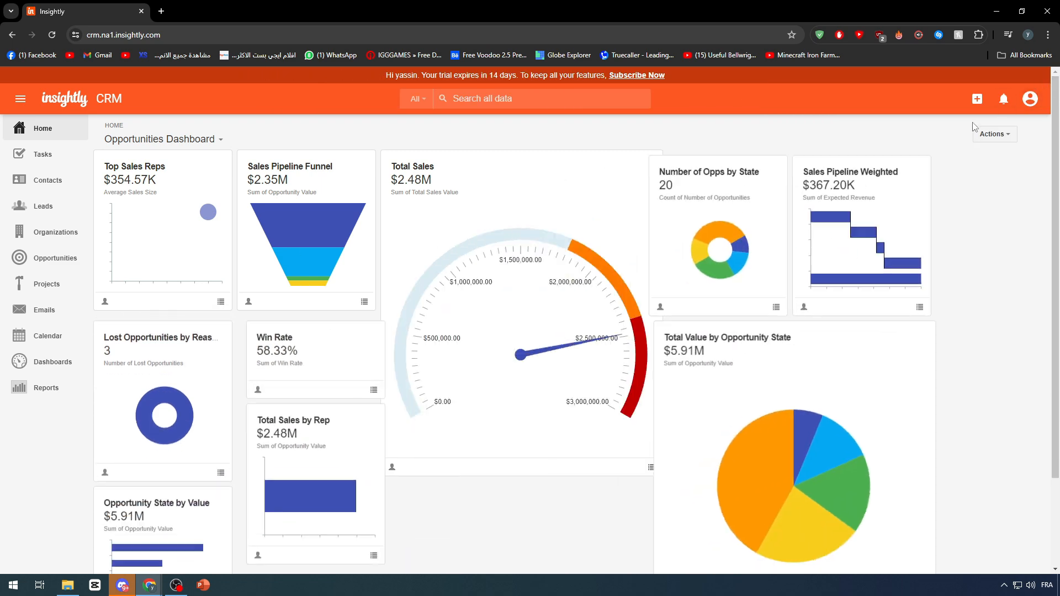
Open the Integration List in the CRM's System Settings.
left_click(1030, 99)
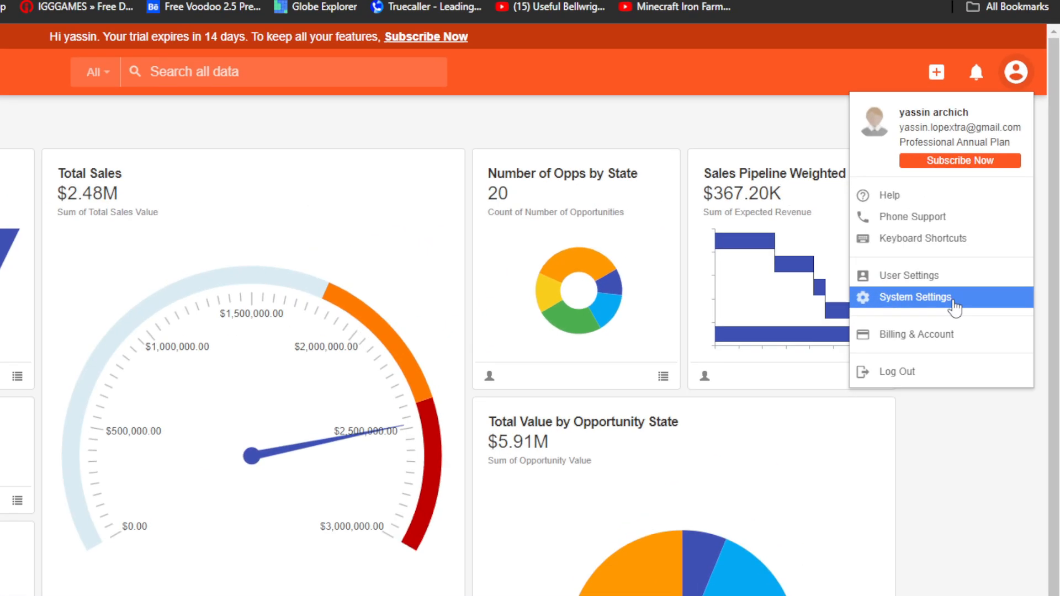
left_click(991, 249)
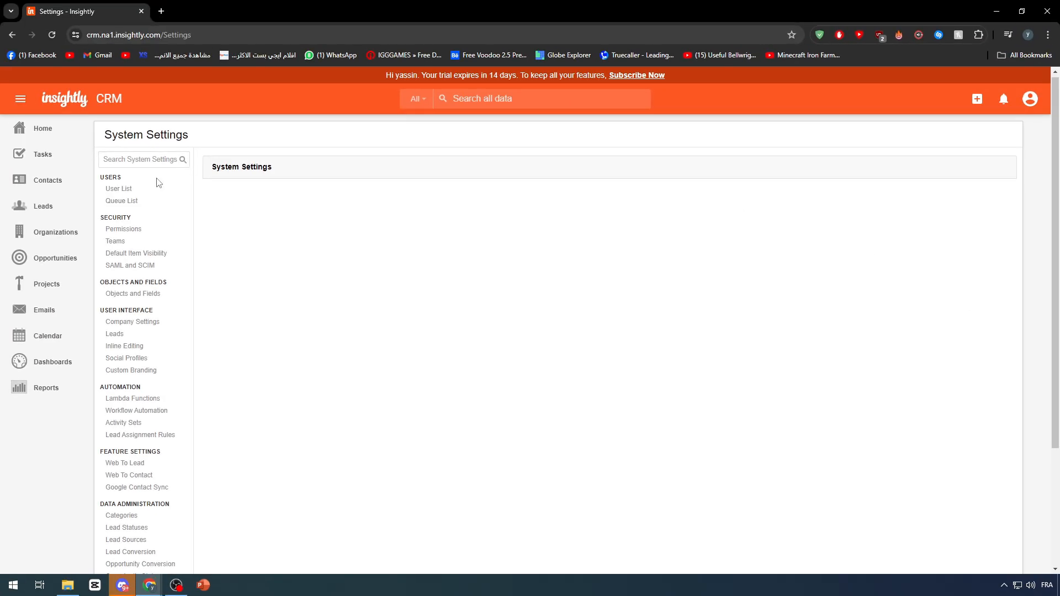
scroll(158, 188, "down", 3)
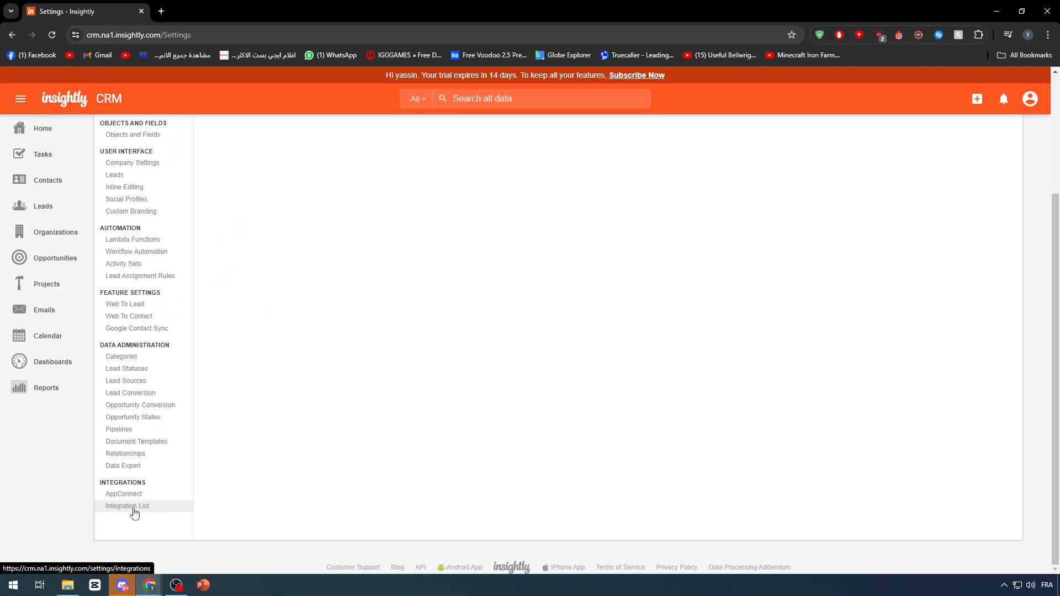
left_click(156, 496)
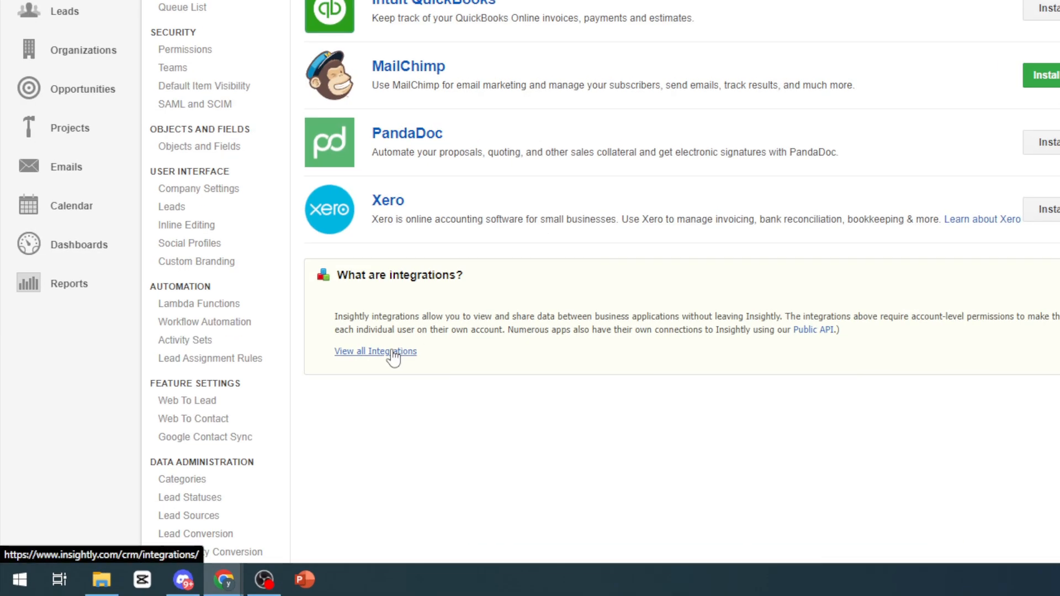
View all Insightly integrations and open the Asana integration page.
left_click(250, 433)
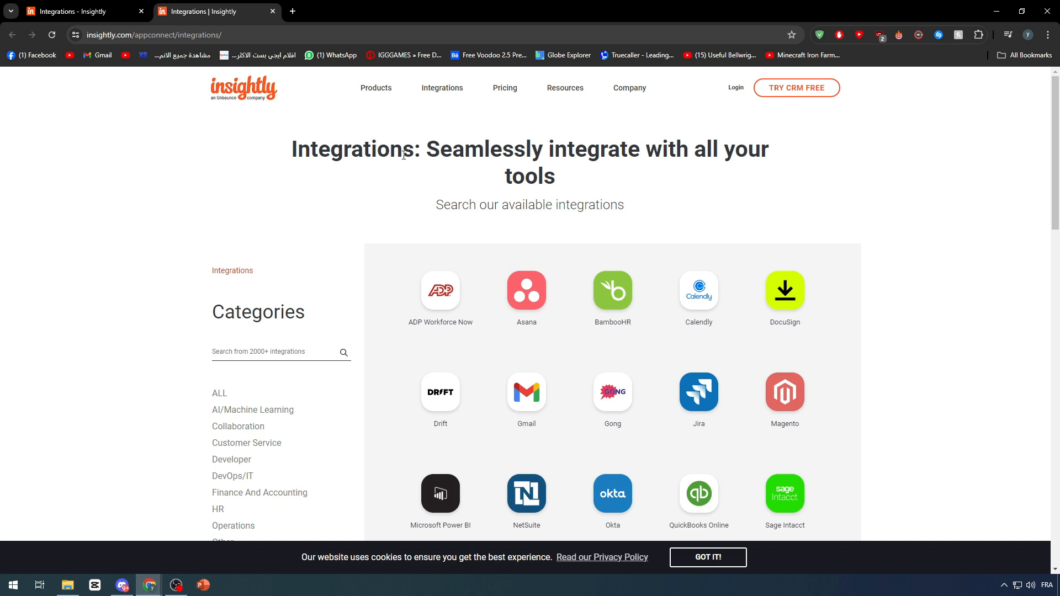
left_click_drag(288, 142, 726, 187)
left_click(721, 192)
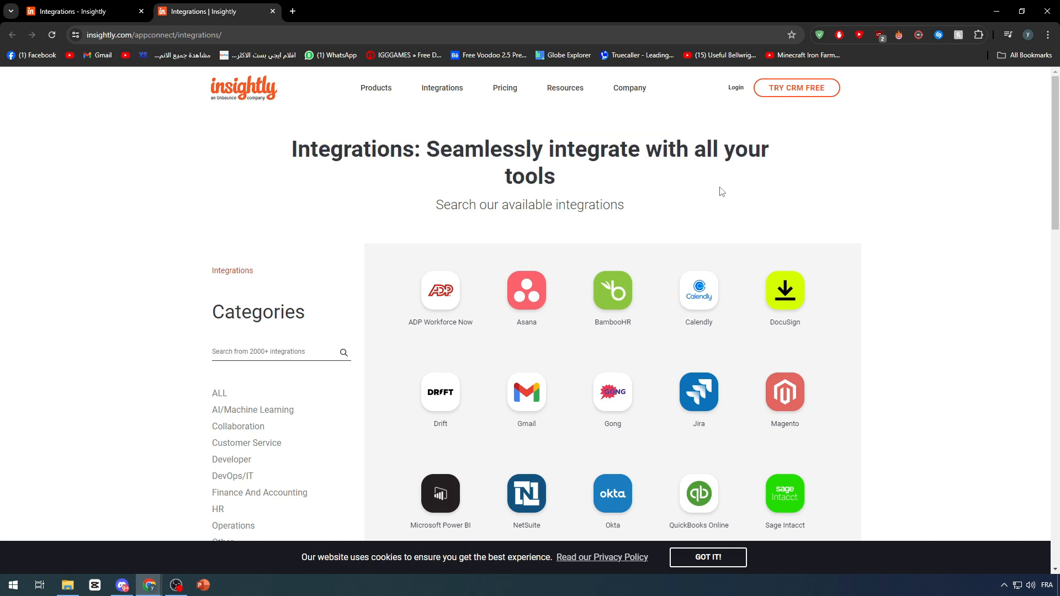
left_click(525, 295)
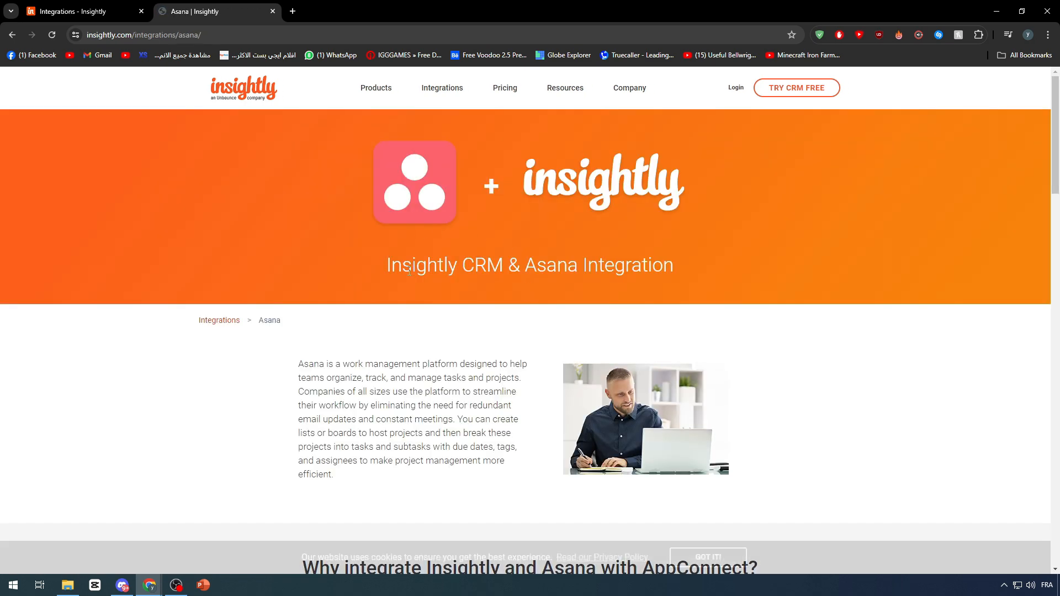
Read through the Asana integration page, including the AppConnect workflow builder description and the demo request section.
scroll(491, 286, "down", 7)
scroll(491, 285, "down", 20)
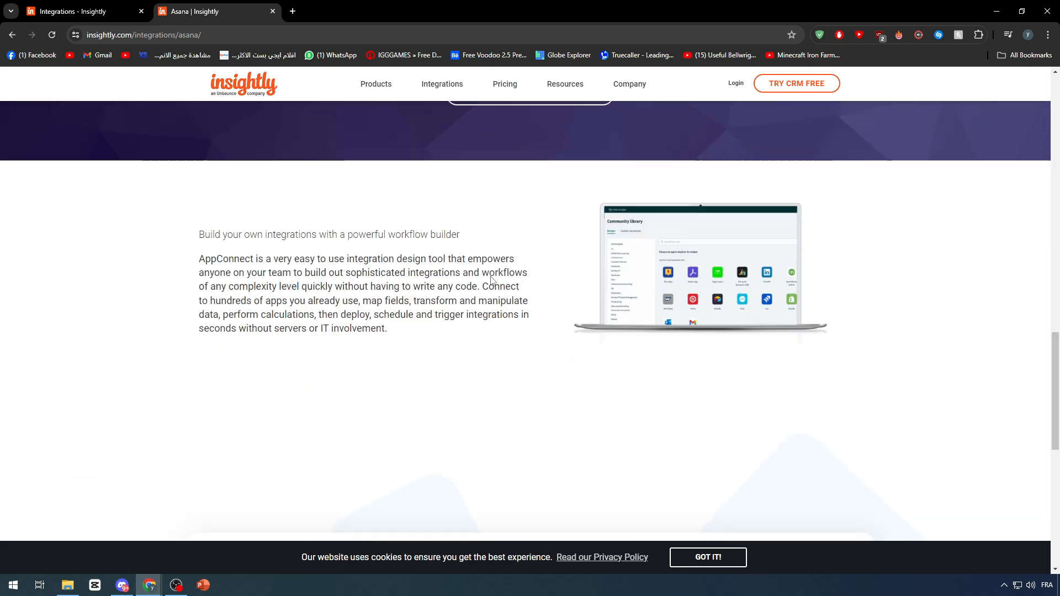
scroll(489, 290, "up", 10)
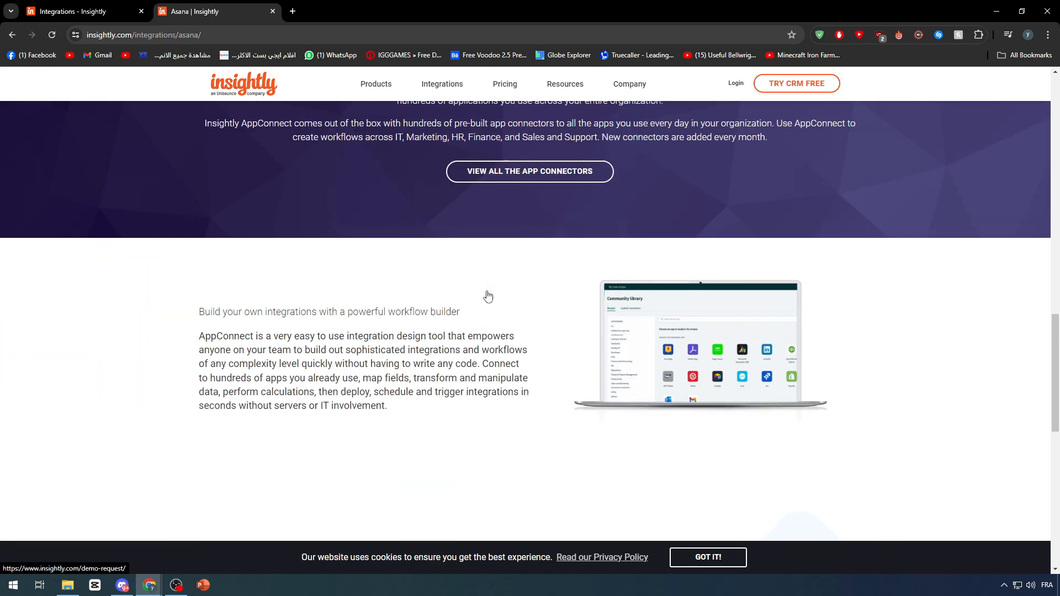
scroll(487, 296, "up", 10)
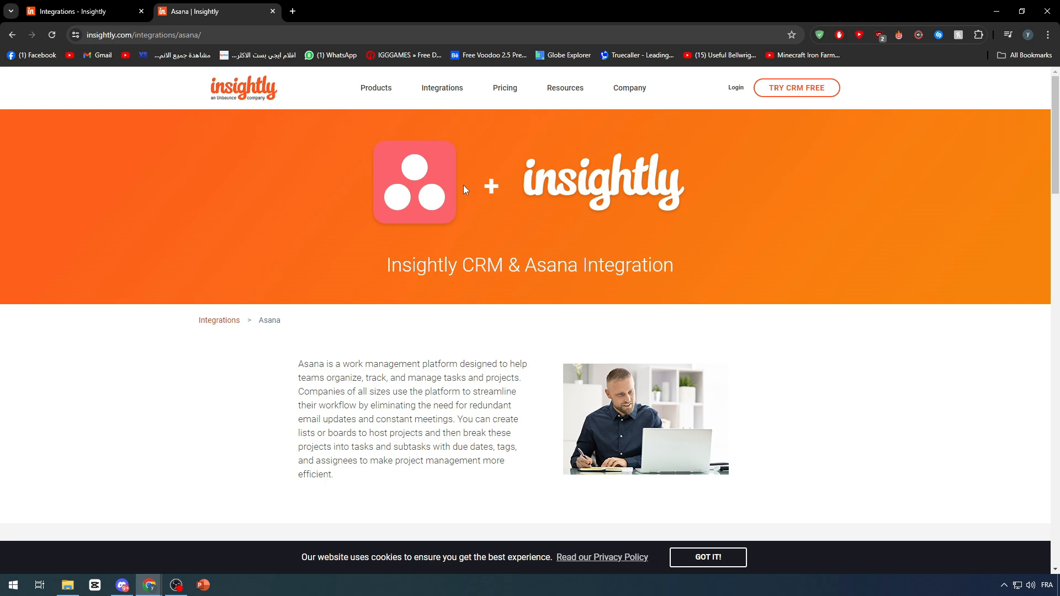
scroll(462, 185, "down", 10)
scroll(457, 260, "down", 5)
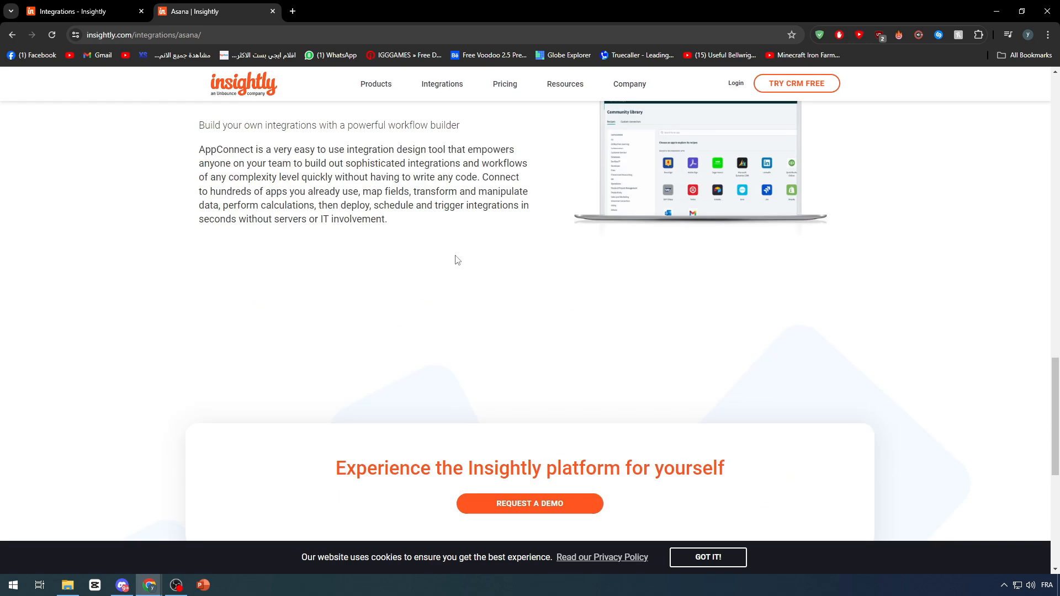
scroll(456, 261, "up", 5)
scroll(470, 260, "down", 4)
scroll(480, 260, "down", 4)
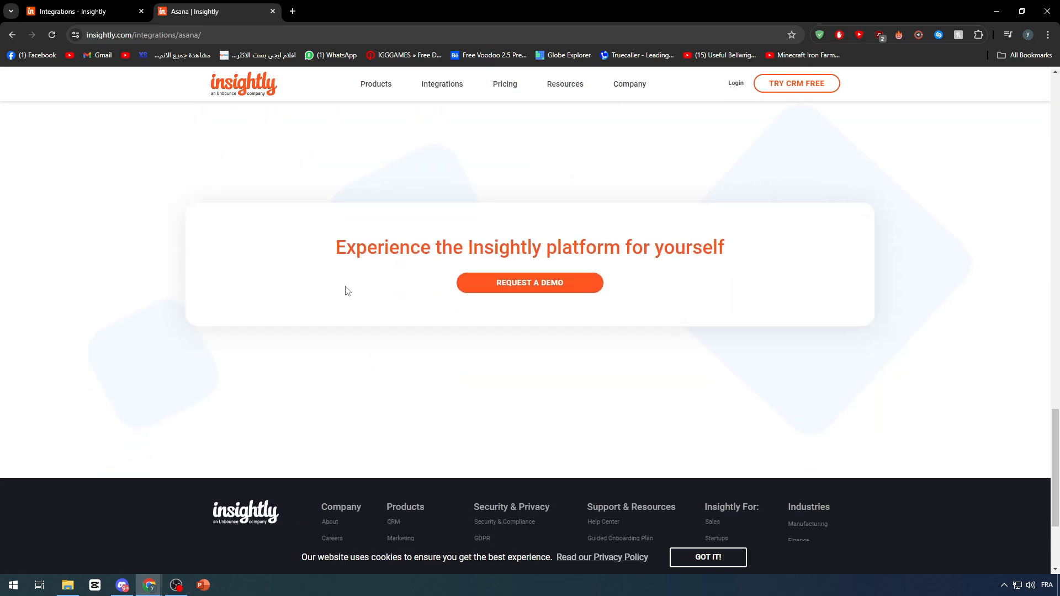
left_click_drag(335, 247, 806, 265)
left_click(778, 272)
scroll(653, 315, "up", 10)
scroll(633, 310, "up", 8)
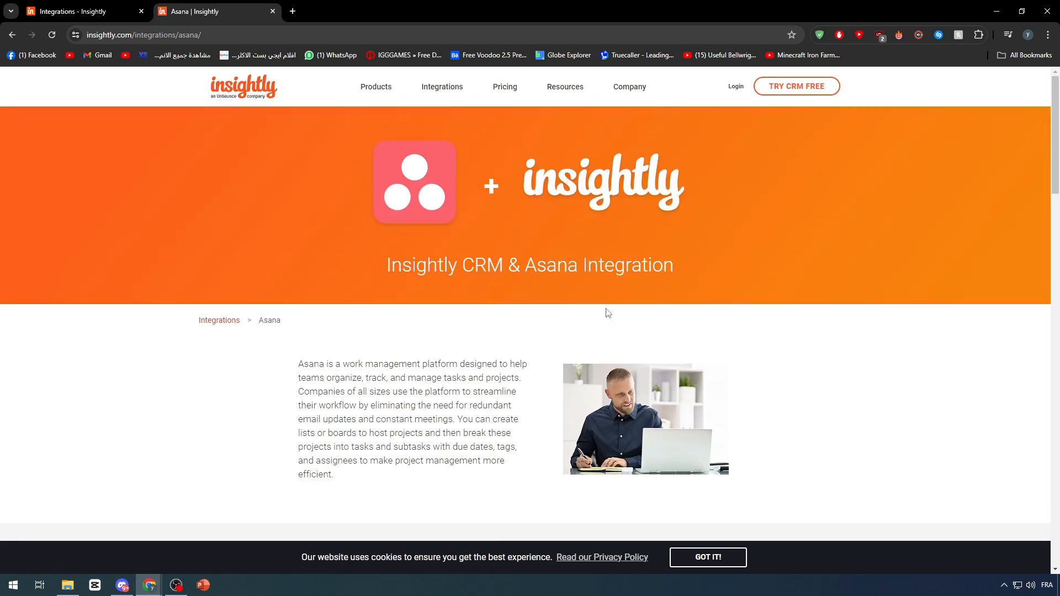
Search the web for asana in a new browser tab and open the asana.com website.
left_click(294, 13)
type("asana")
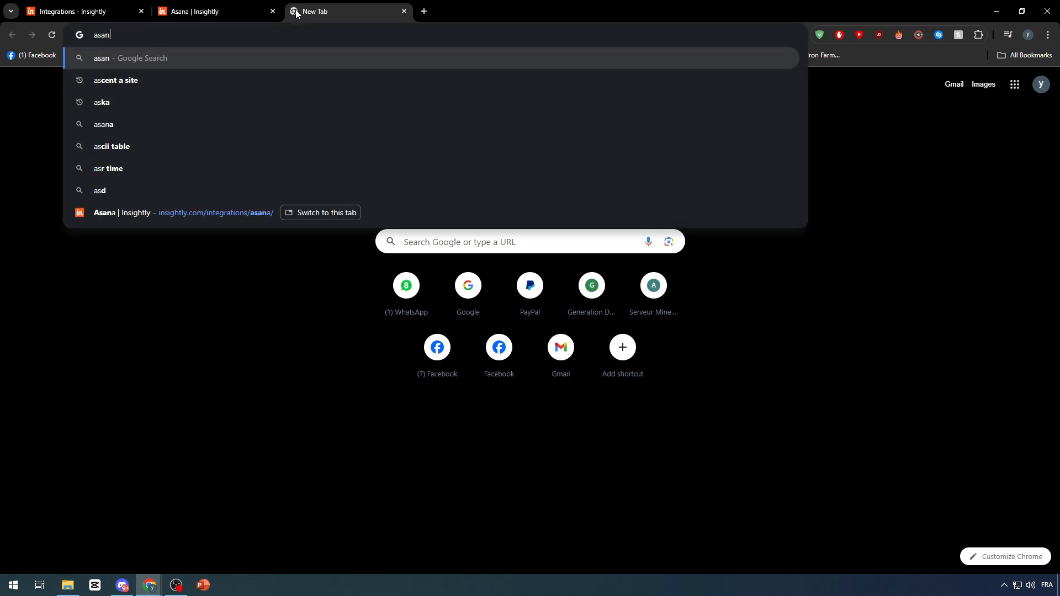
key("Return")
left_click(256, 190)
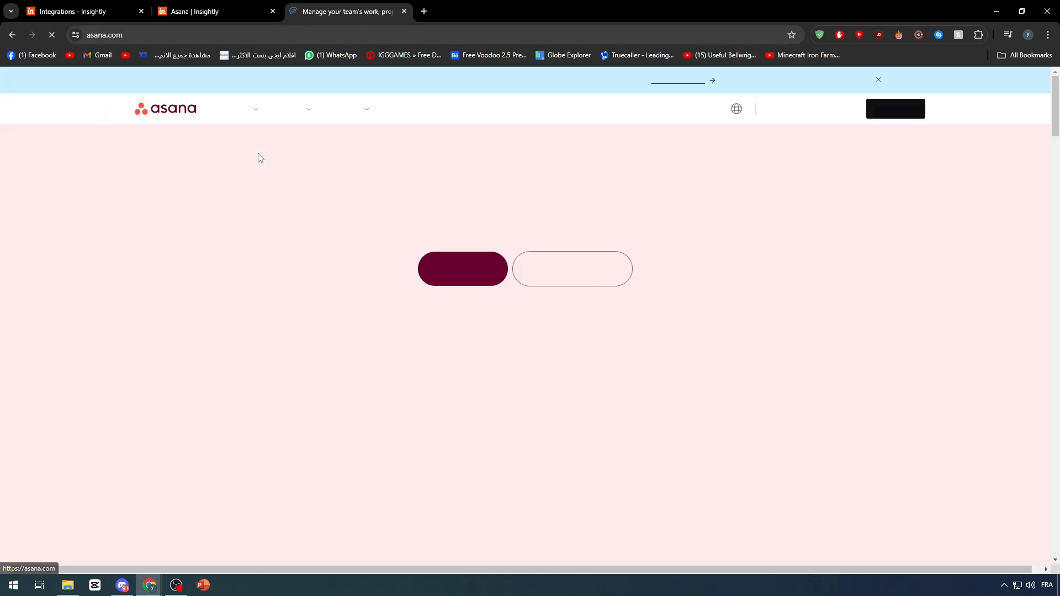
Log in to Asana with the existing Google account and wait for the workspace home page.
left_click(840, 112)
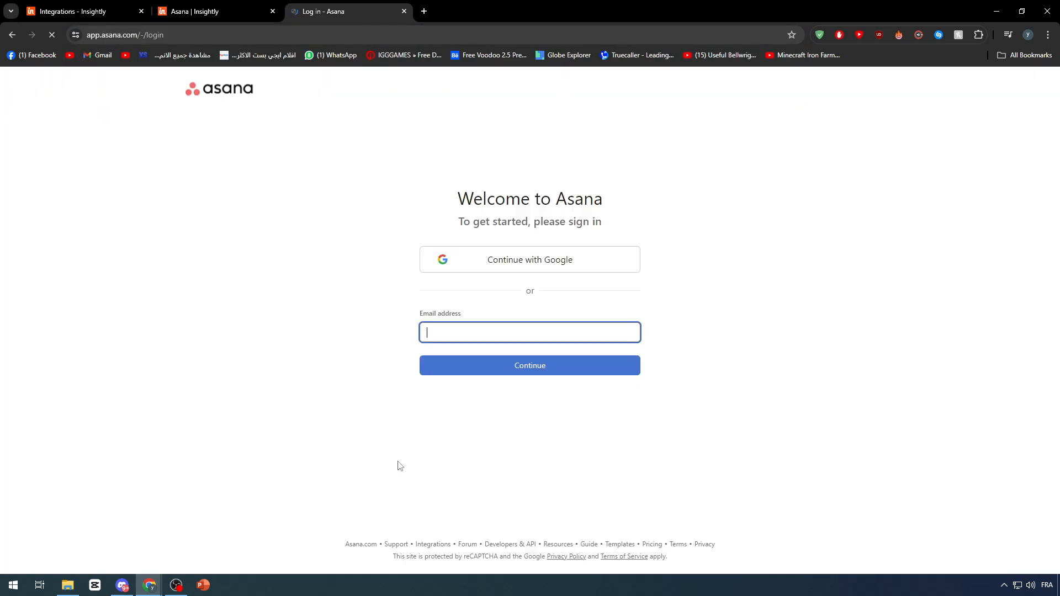
left_click(502, 264)
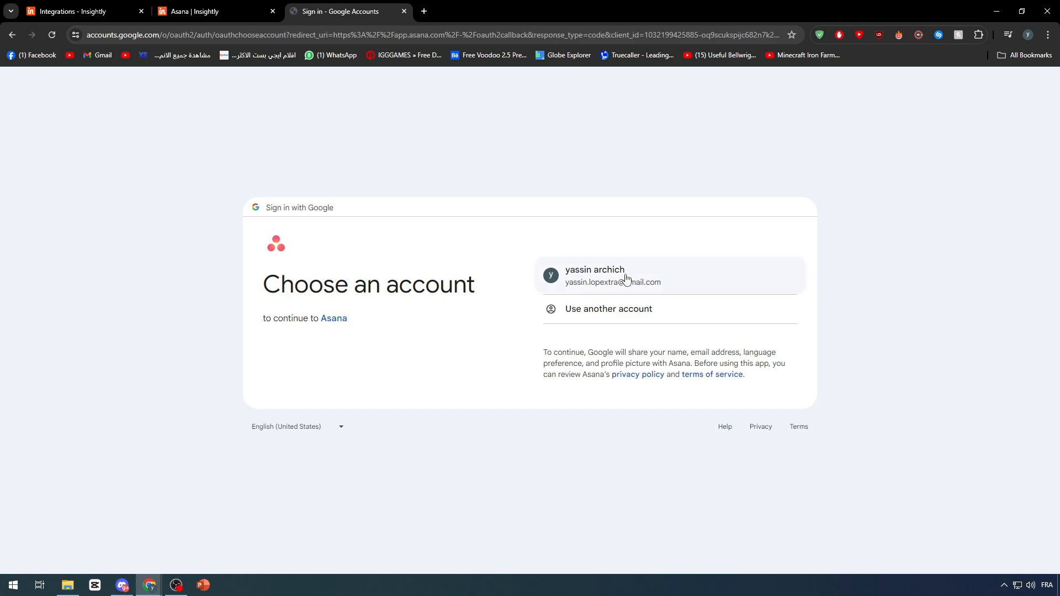
left_click(619, 276)
left_click(243, 12)
left_click(332, 11)
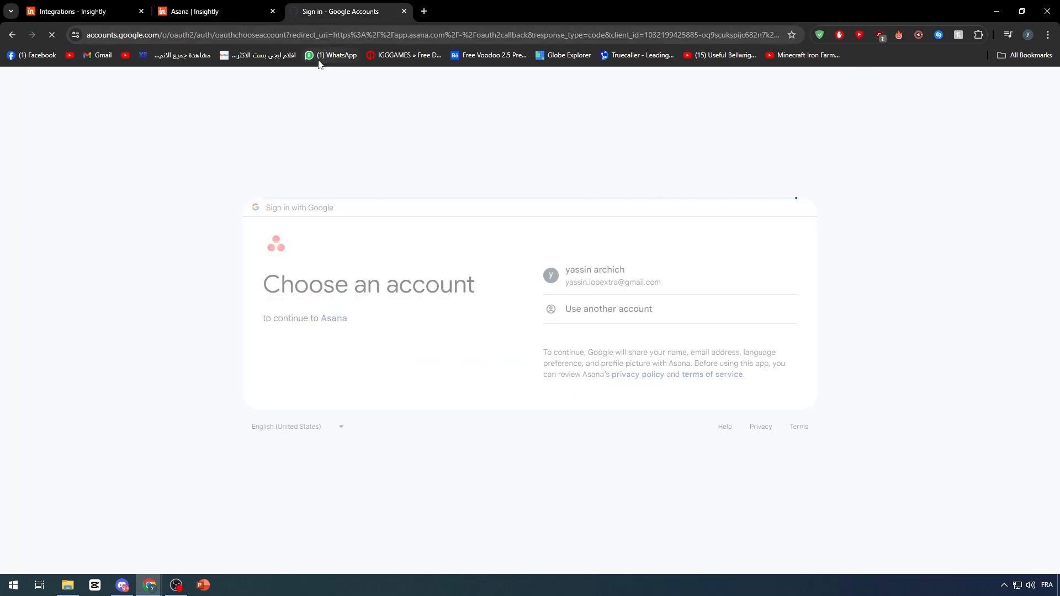
left_click(190, 12)
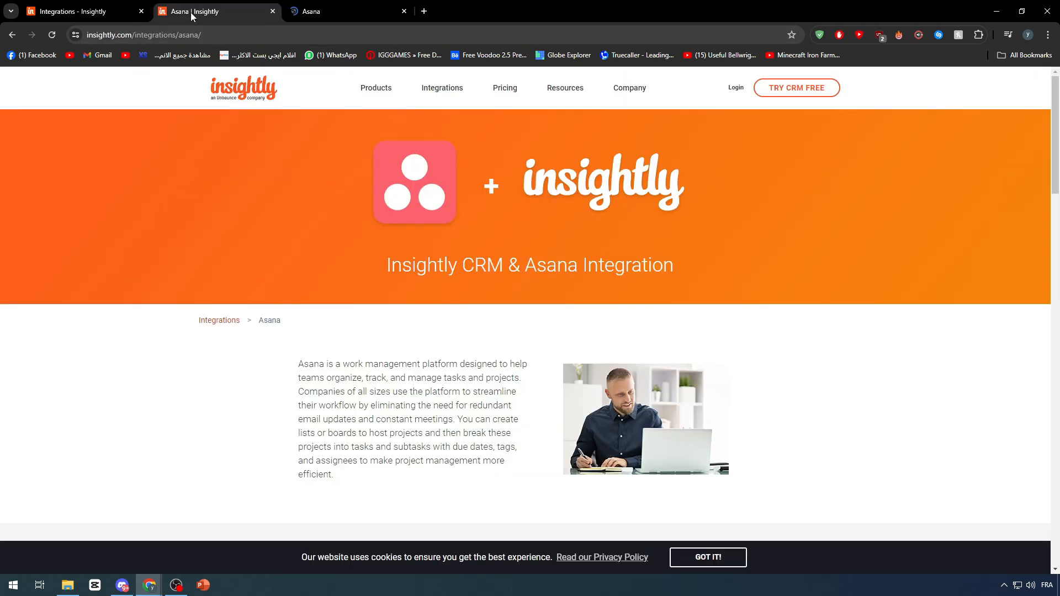
left_click(291, 12)
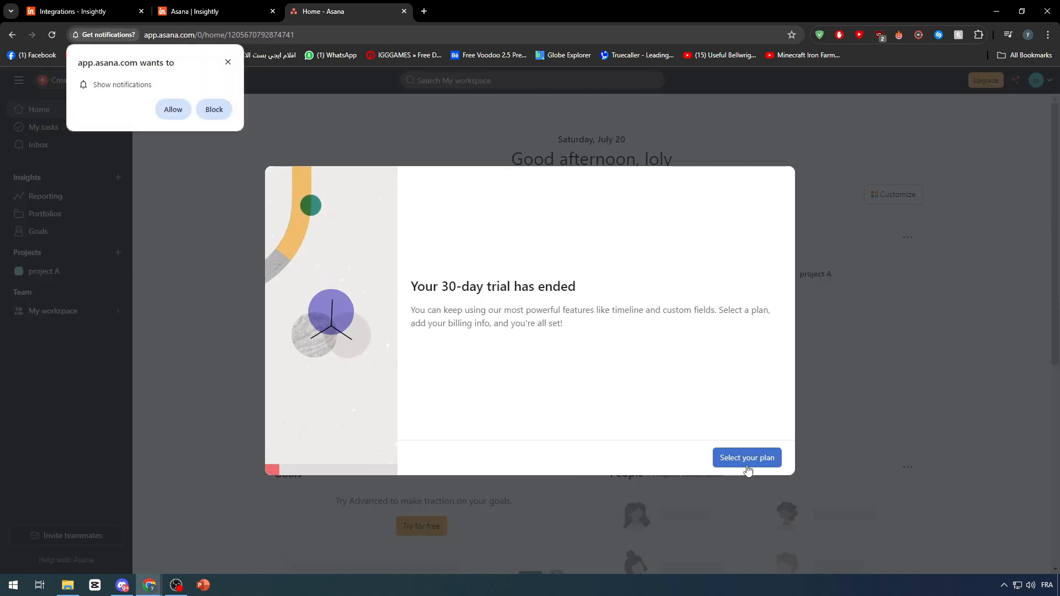
Delete the trial-ended dialog from the Asana home page using the element inspector and close the developer tools.
left_click(747, 462)
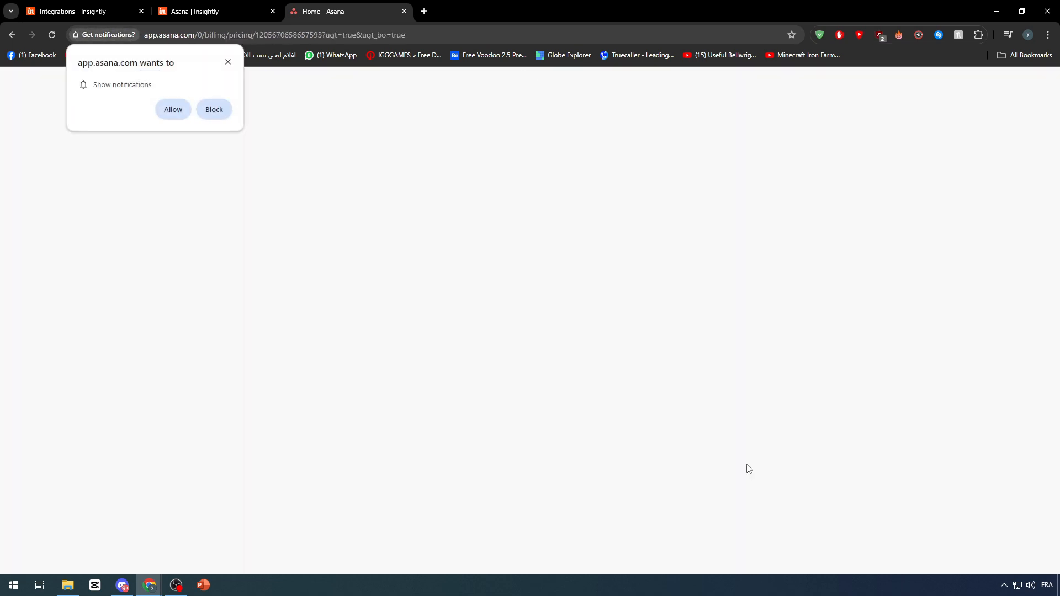
left_click(19, 32)
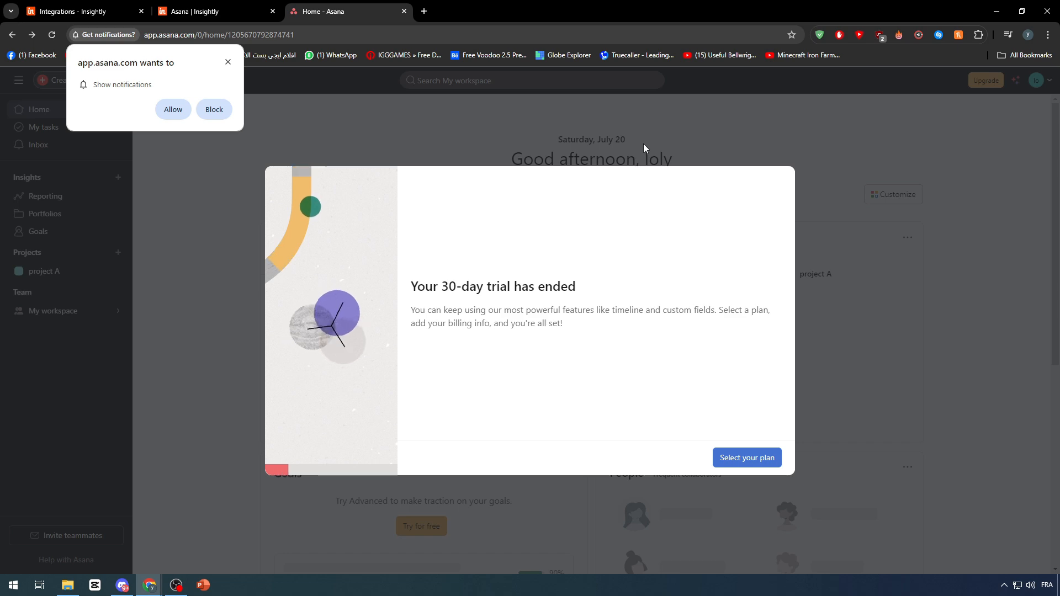
key("ctrl+shift+i")
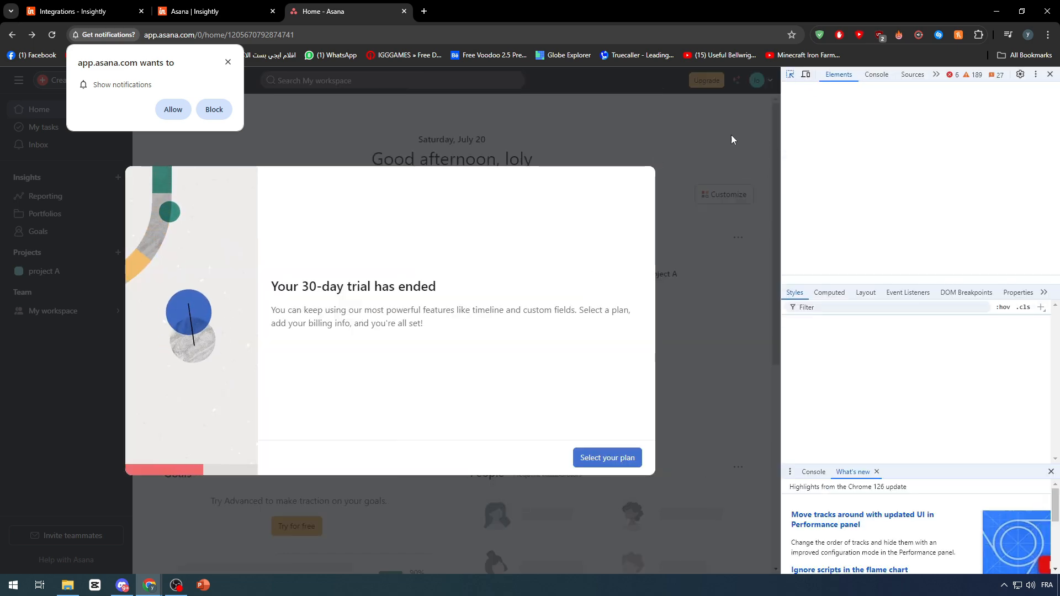
left_click(791, 76)
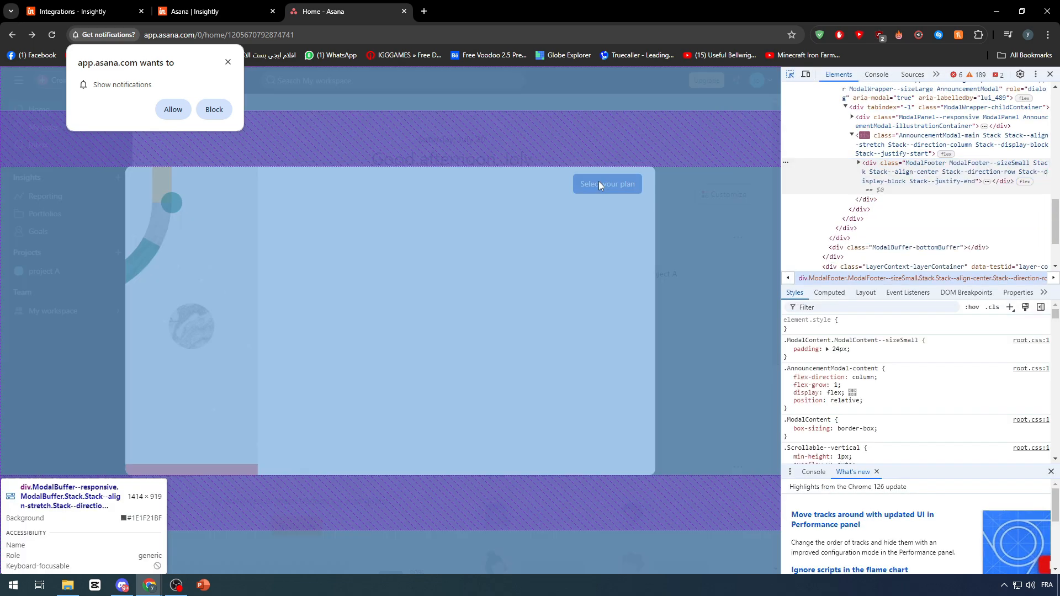
left_click(599, 184)
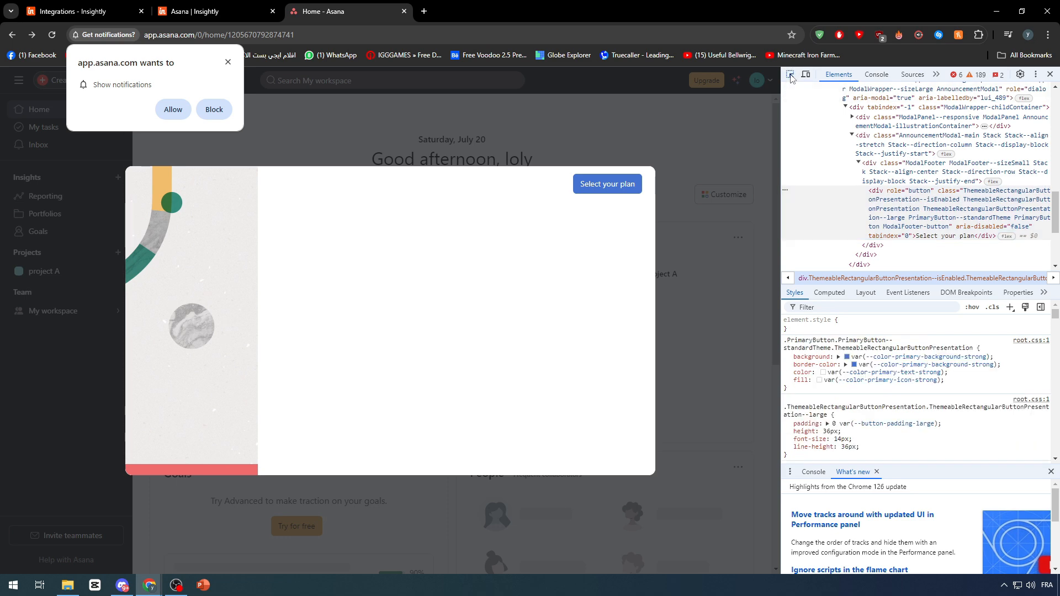
left_click(740, 141)
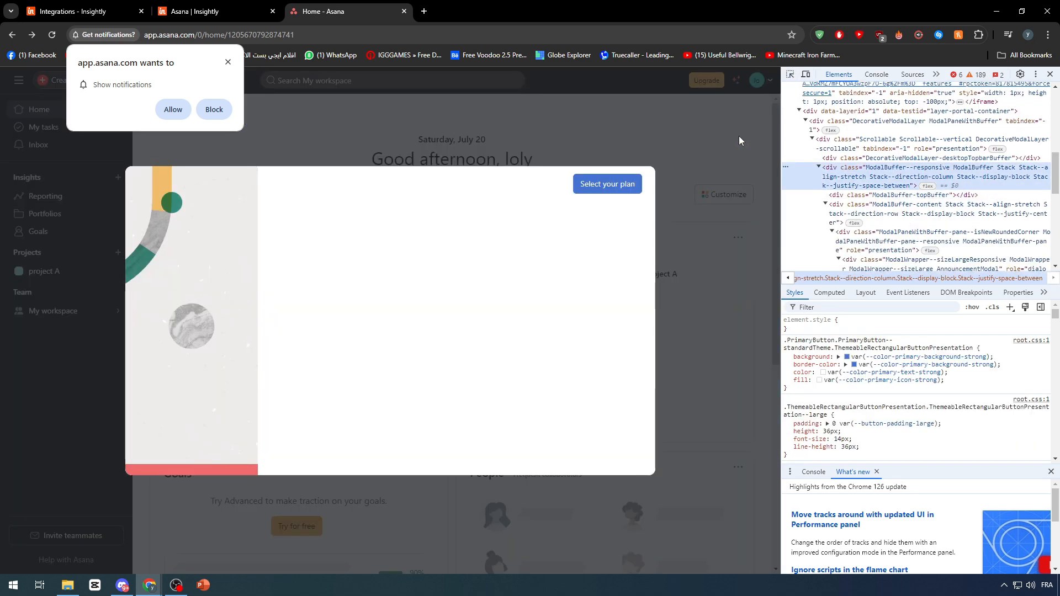
key("Delete")
left_click(1050, 74)
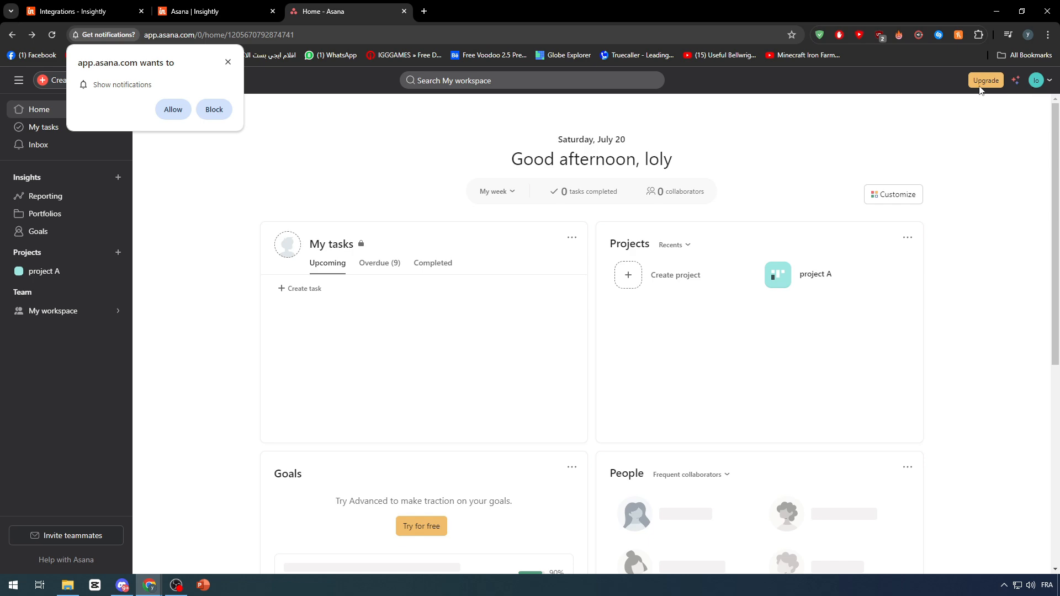
key("F12")
left_click(790, 74)
left_click(694, 173)
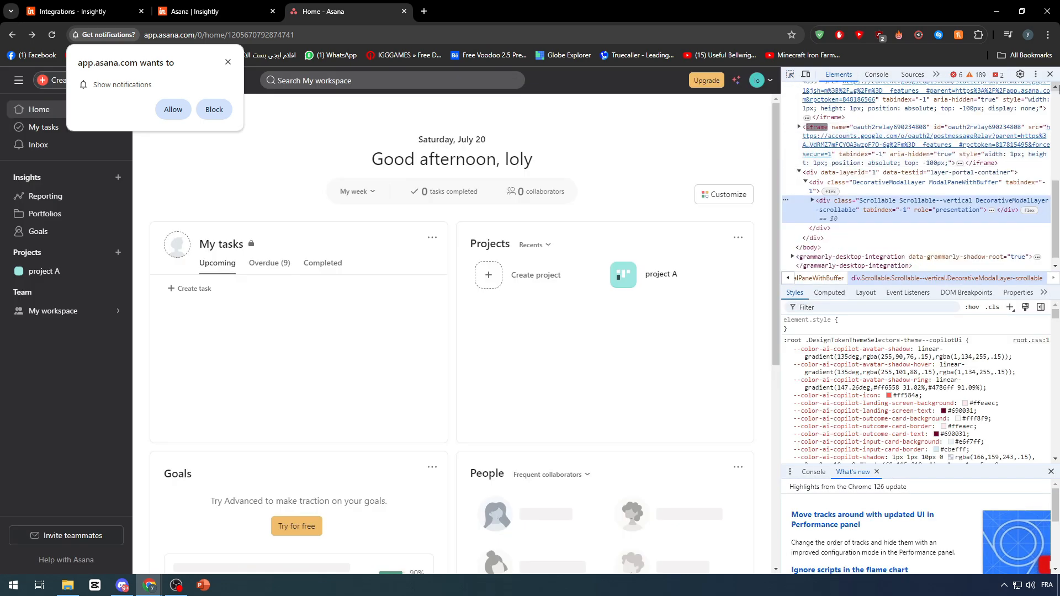
left_click(1050, 74)
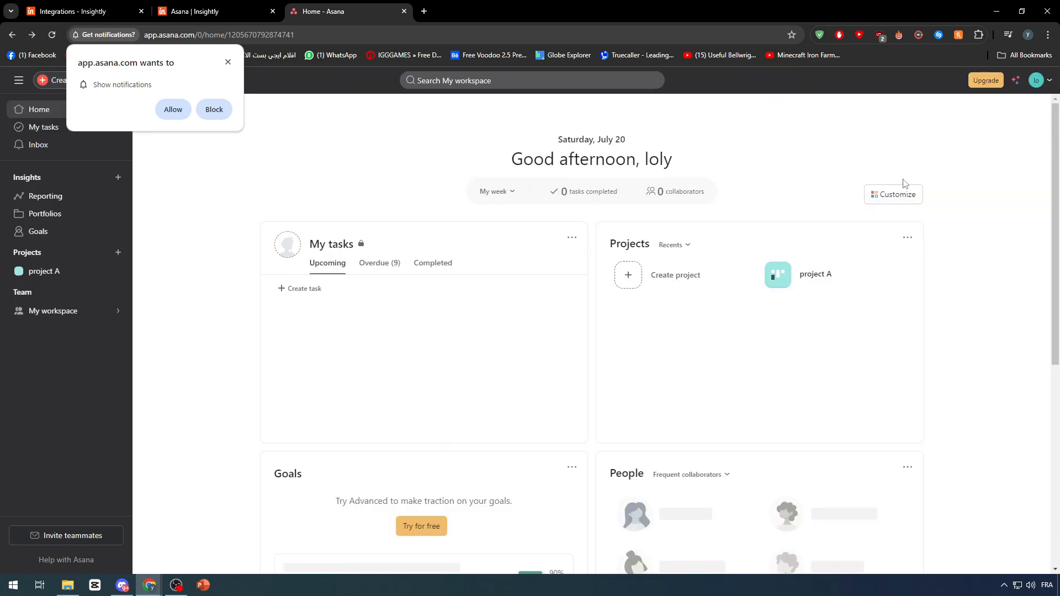
Delete the invisible modal overlay covering the Asana home page using the element inspector, check page elements are selectable, and close the developer tools.
key("F12")
left_click(790, 74)
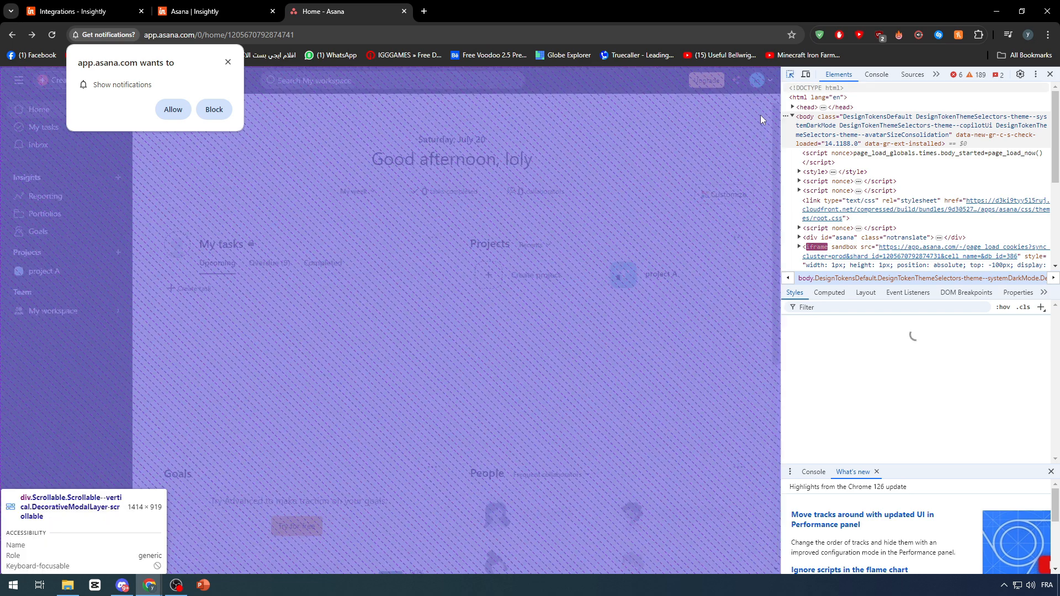
left_click(750, 127)
key("ctrl+shift+c")
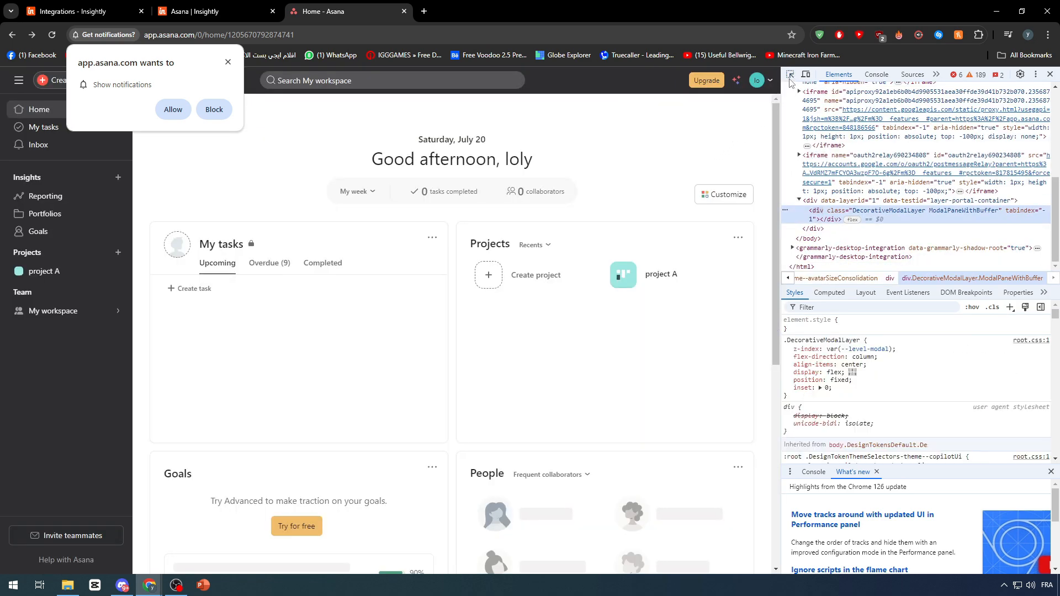
left_click(715, 142)
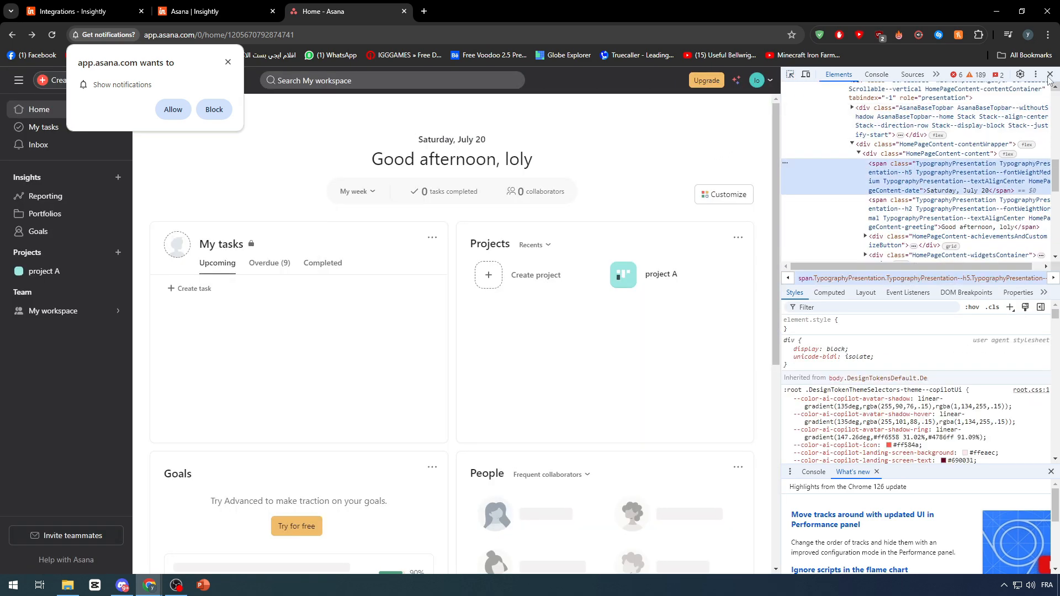
left_click(1049, 74)
Open the Apps section of the Asana settings and view the developer apps page.
left_click(1037, 81)
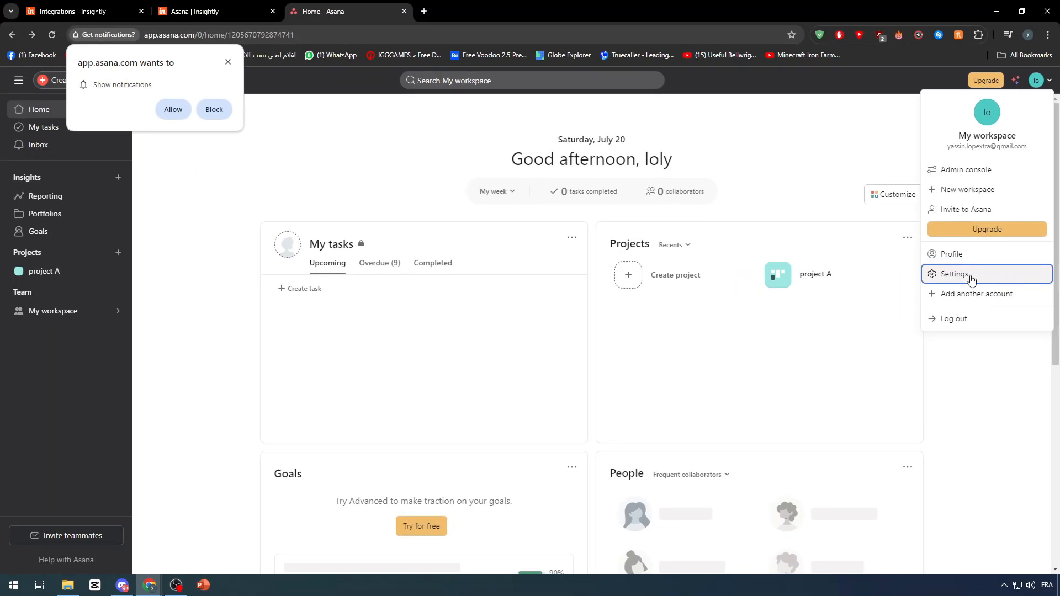
left_click(971, 278)
left_click(665, 209)
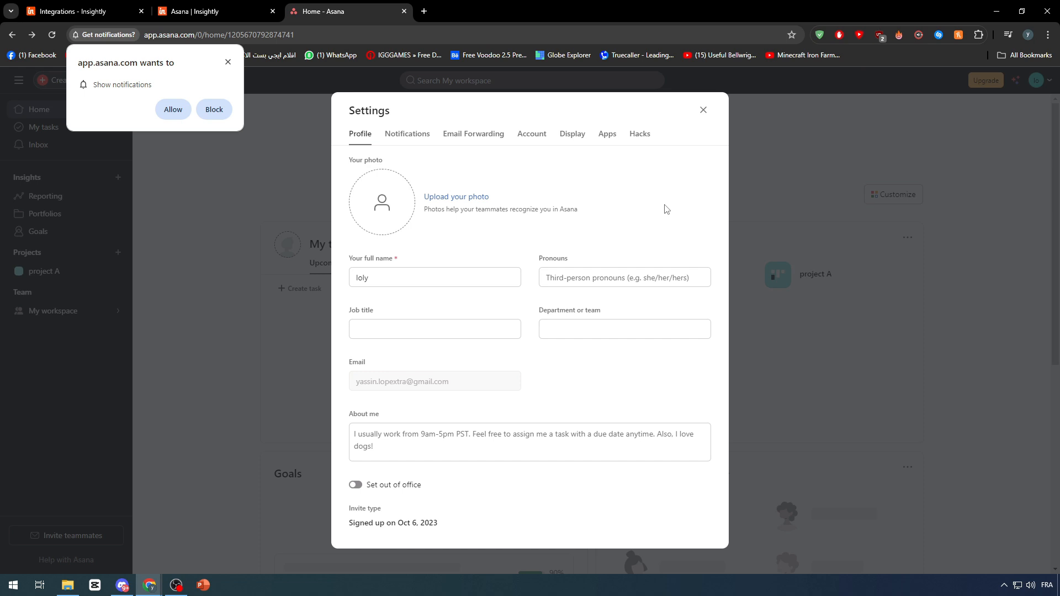
left_click(606, 136)
left_click(516, 413)
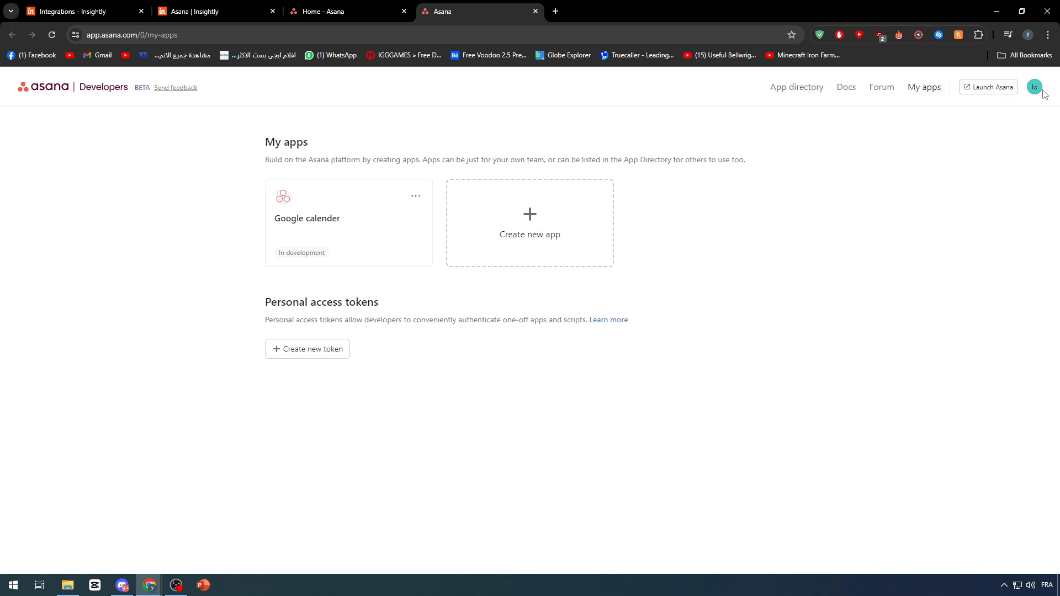
Look up the Asana Connect help article from the authorized apps settings, return to Asana and close the settings.
left_click(348, 12)
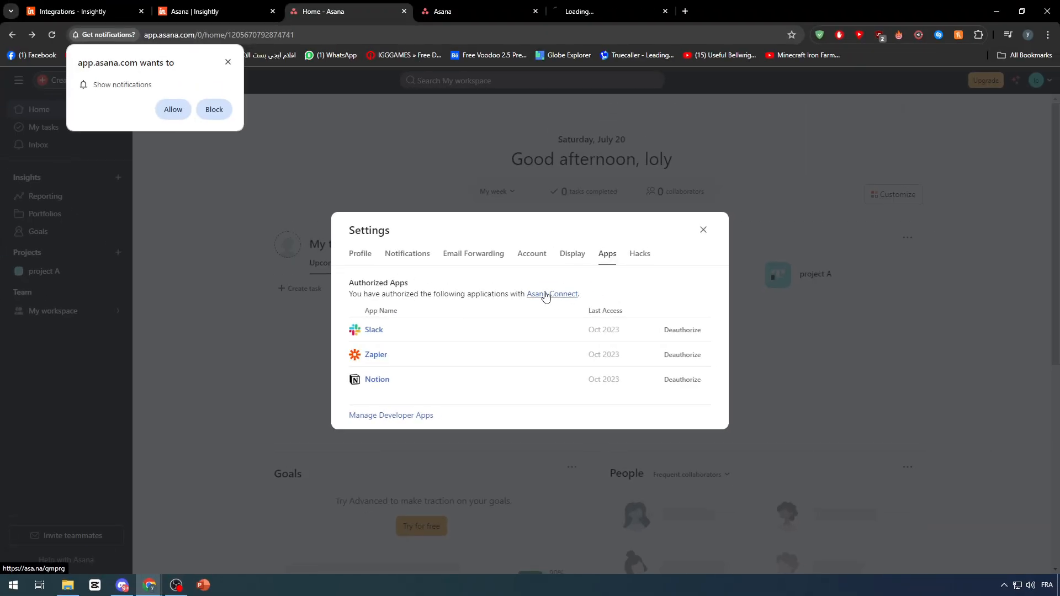
left_click(546, 294)
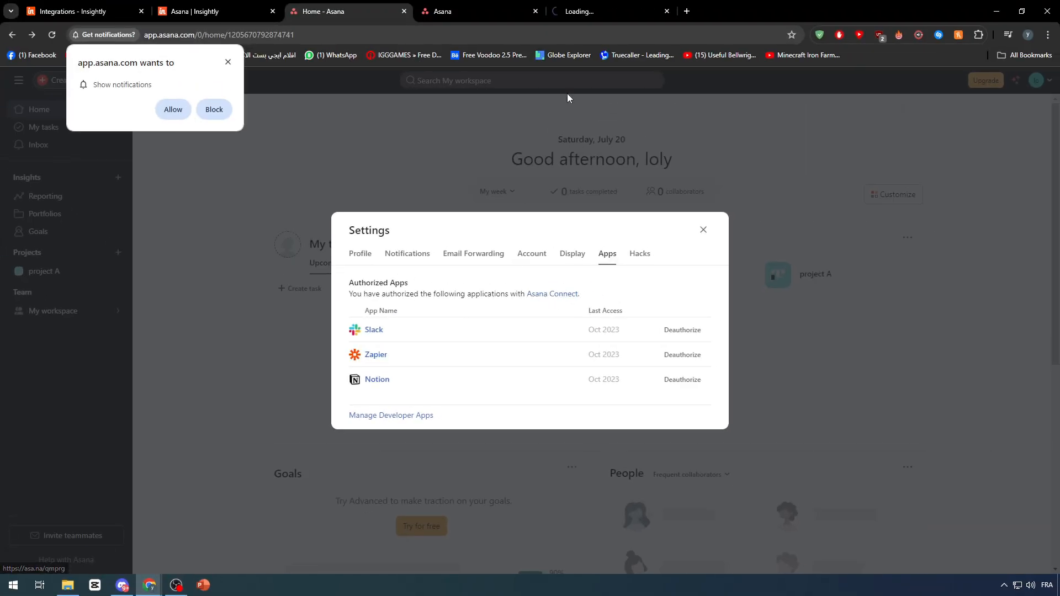
left_click(497, 8)
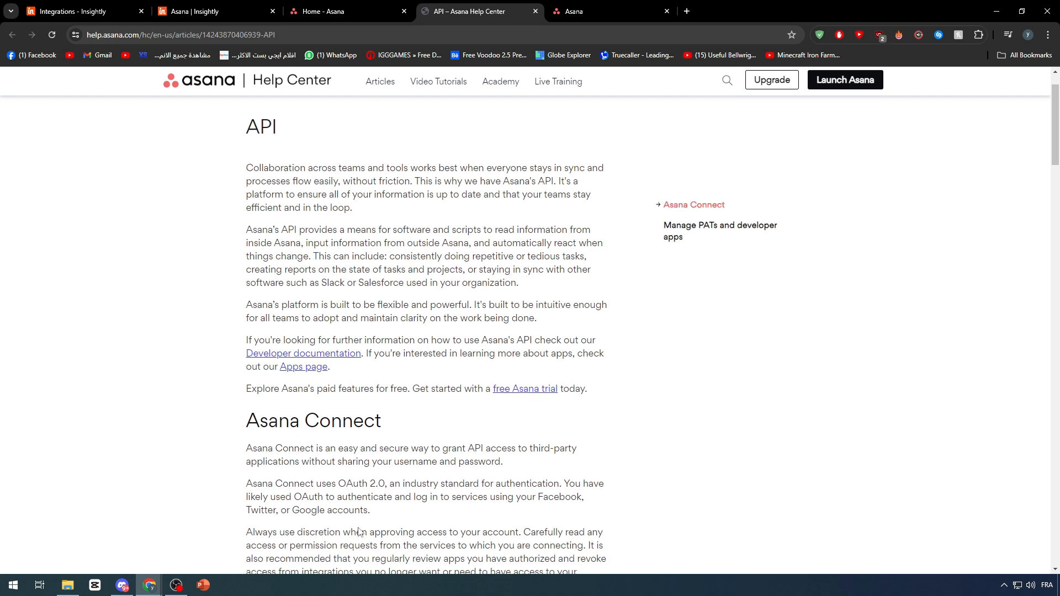
left_click(323, 11)
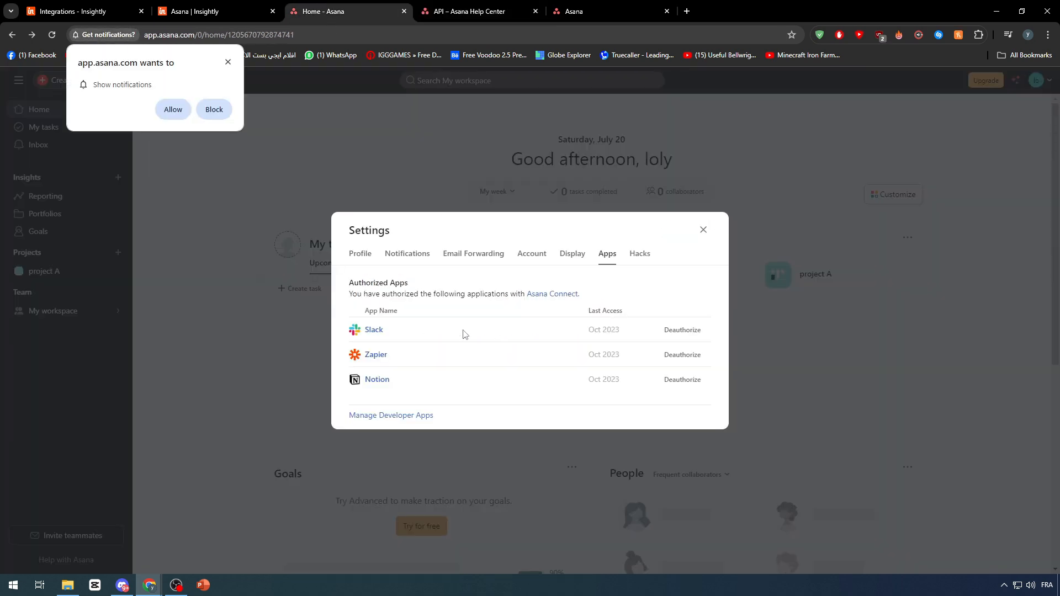
left_click(703, 230)
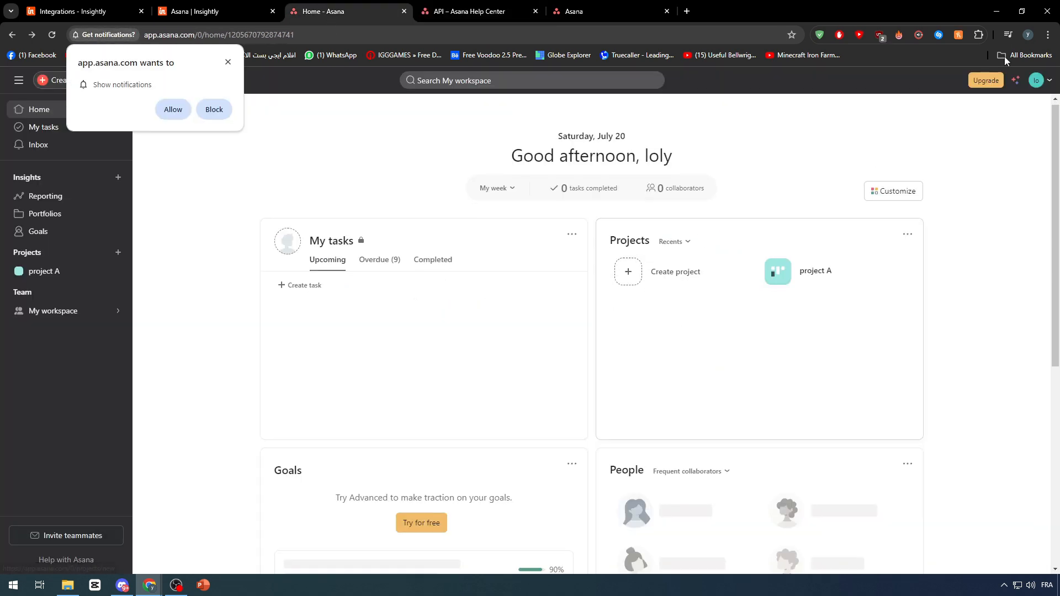
Look through the Asana account's profile page and dismiss the browser's notification request.
scroll(1016, 138, "down", 1)
left_click(1037, 80)
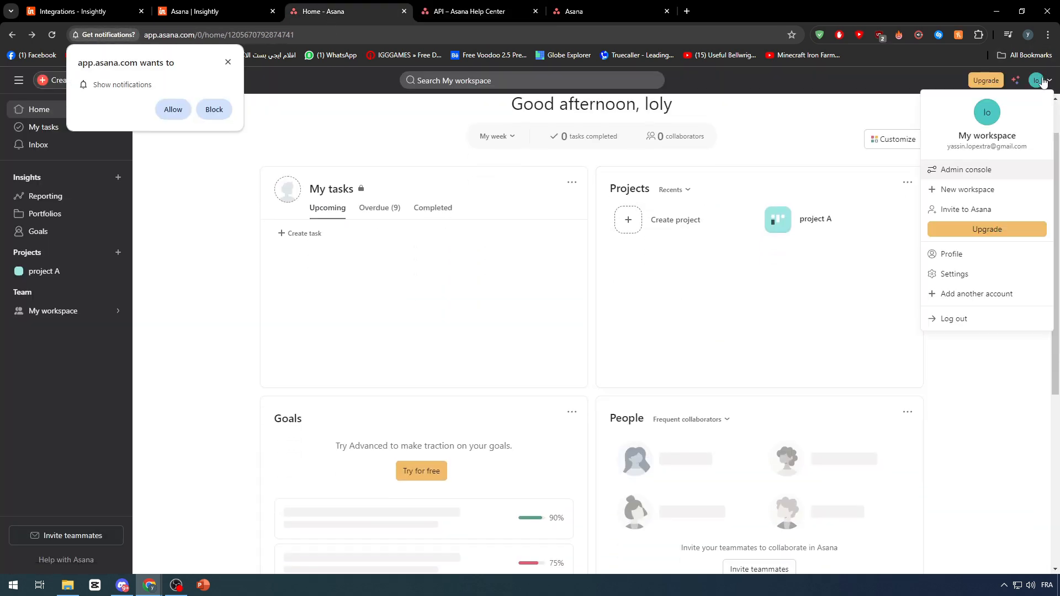
left_click(986, 256)
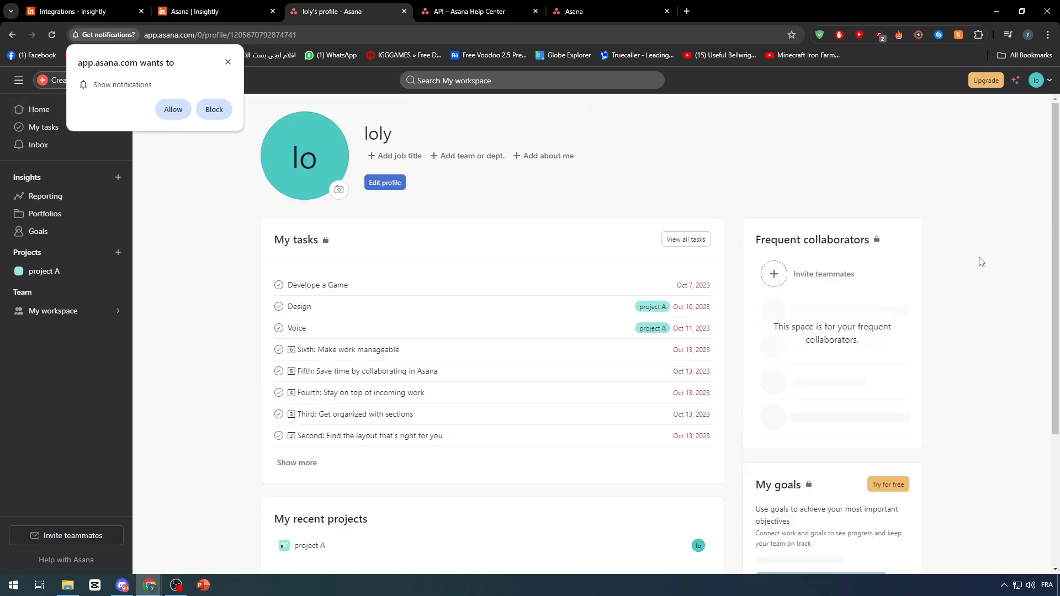
scroll(950, 226, "down", 3)
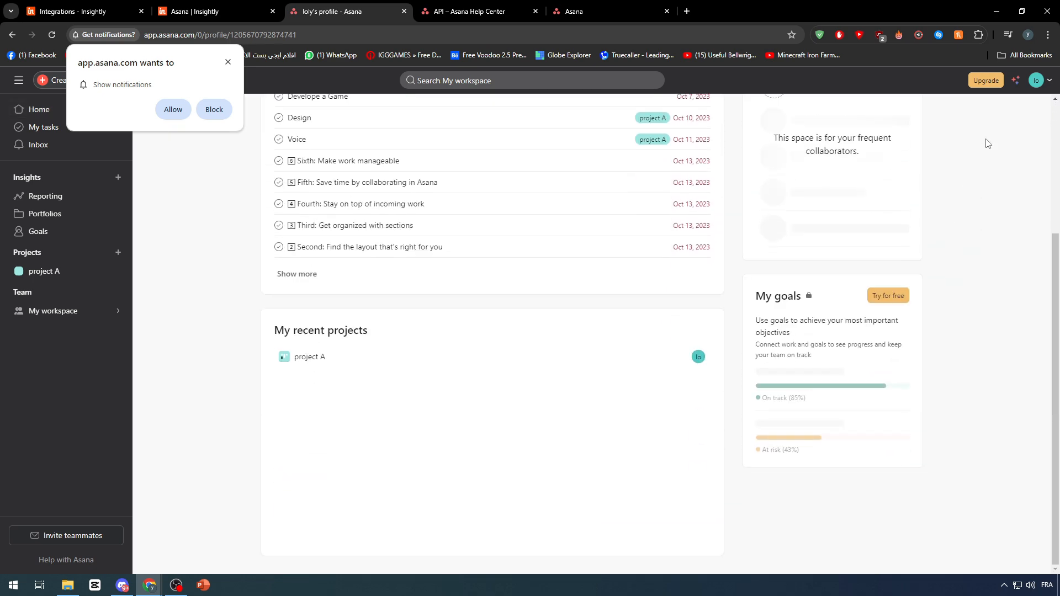
scroll(978, 196, "up", 3)
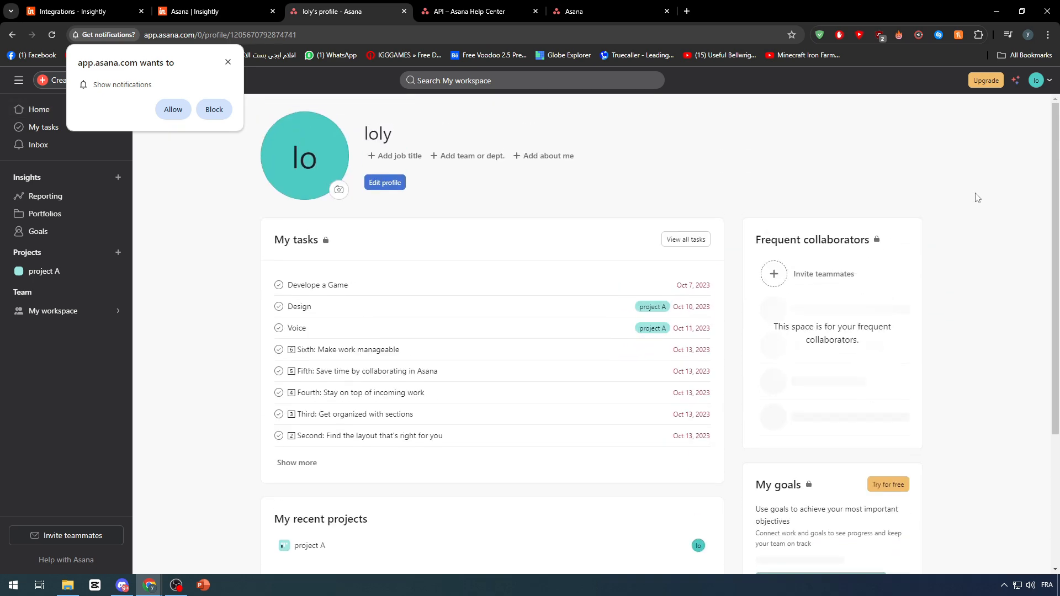
left_click(228, 61)
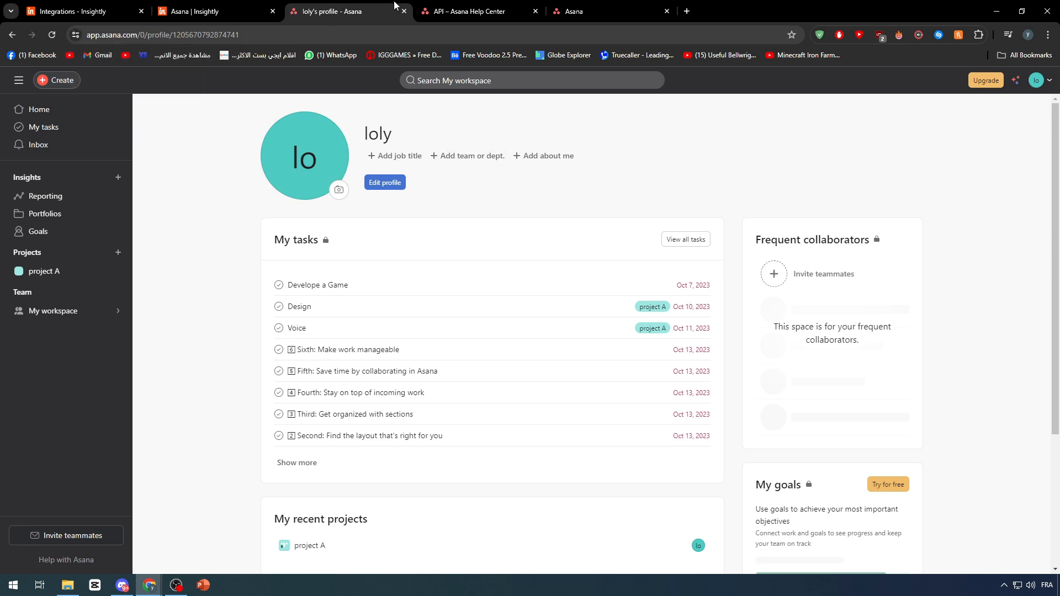
Open the Zapier home page in a new browser tab and place that tab right after the Insightly Asana tab.
left_click(689, 12)
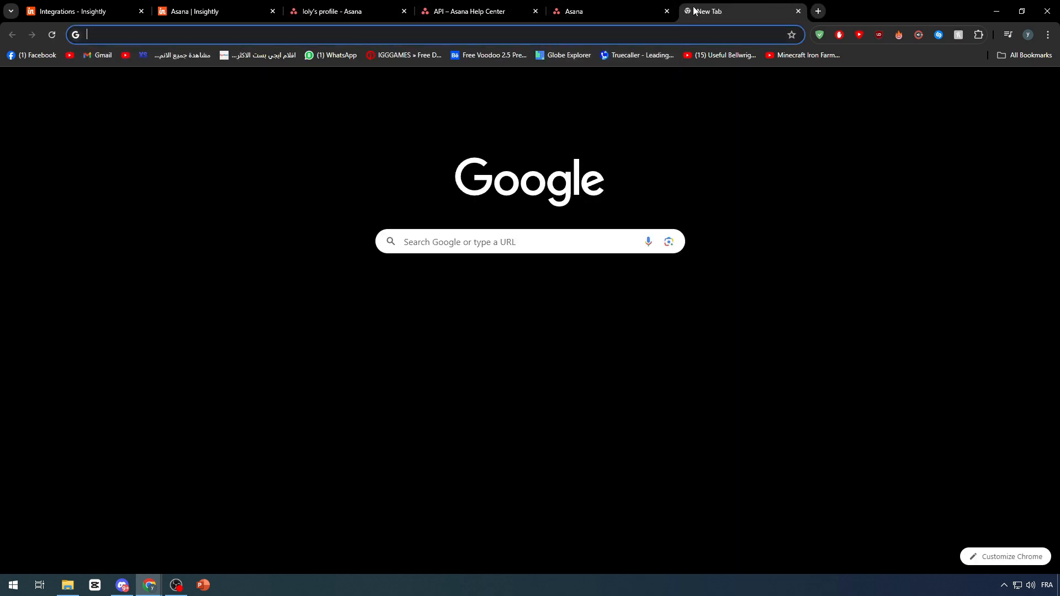
type("zapier")
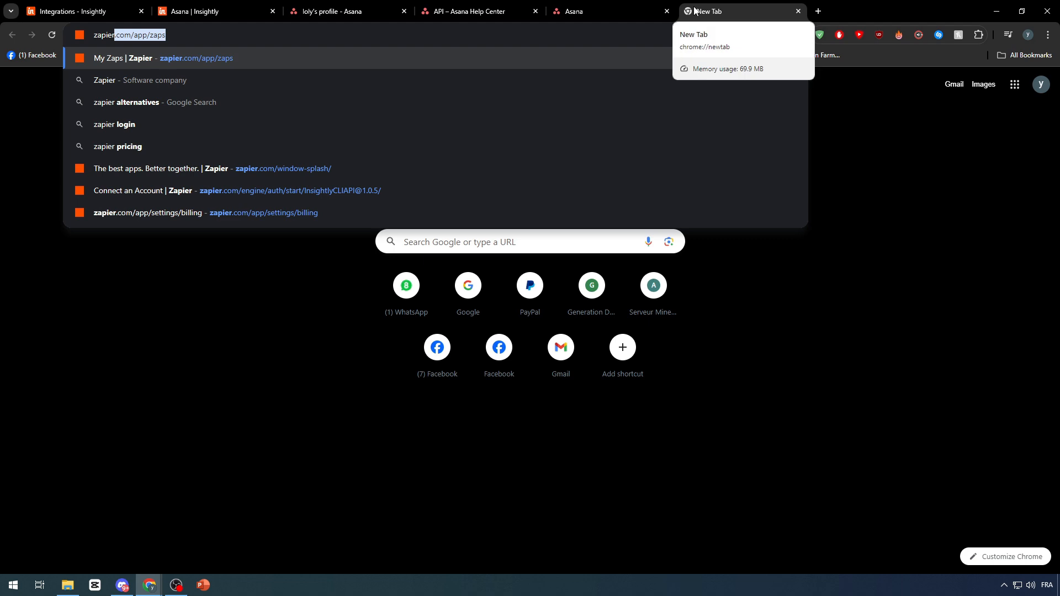
key("Right")
key("BackSpace")
key("BackSpace")
key("BackSpace")
key("BackSpace")
key("BackSpace")
key("BackSpace")
key("BackSpace")
key("BackSpace")
key("BackSpace")
key("Return")
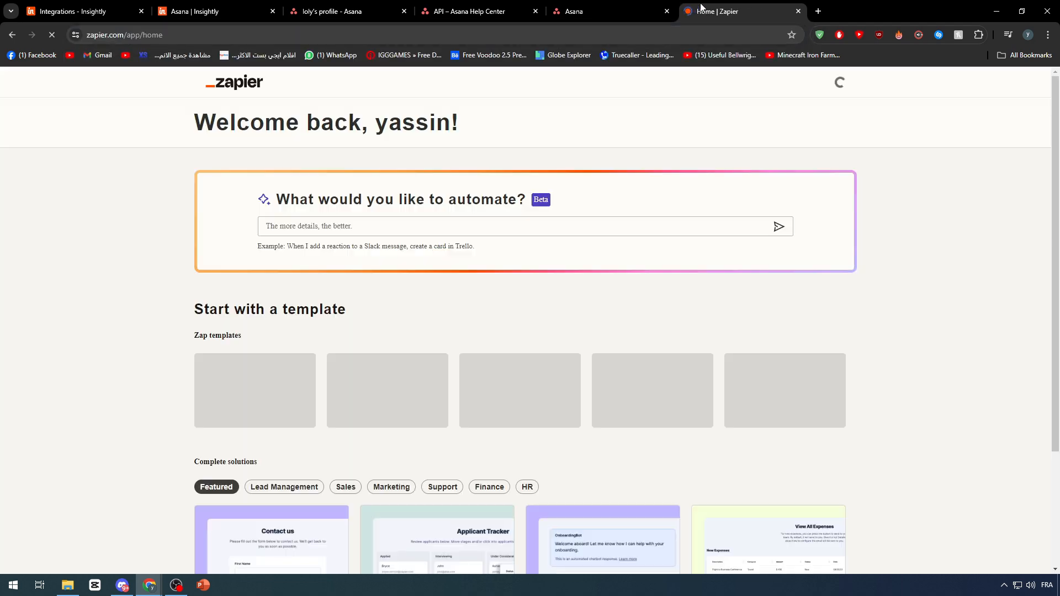
left_click_drag(695, 10, 295, 12)
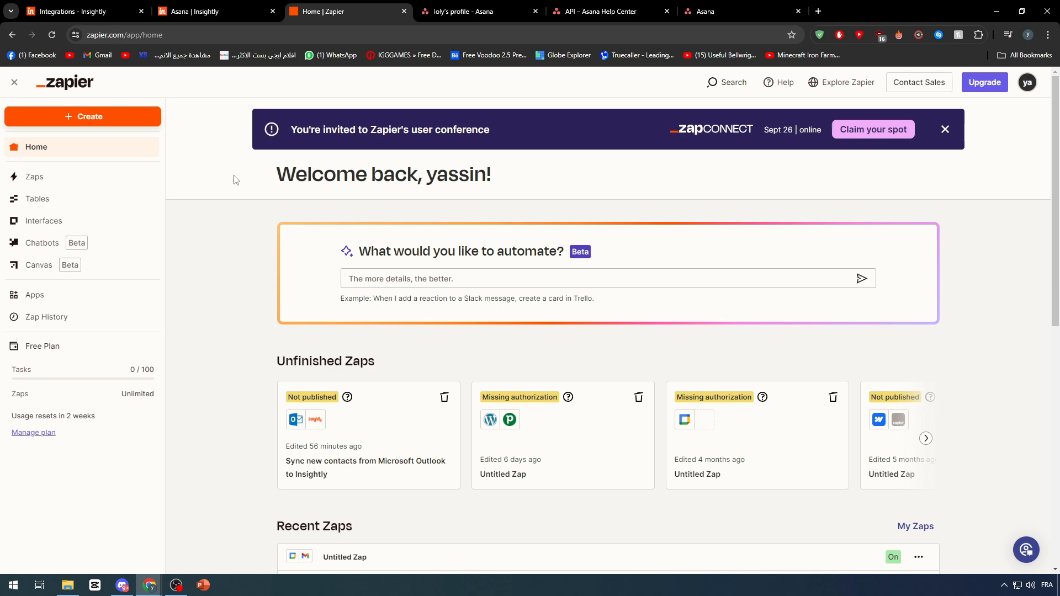
Review the open Insightly Asana page, Asana profile and Insightly CRM integrations tabs, and return to the Zapier home page.
left_click(213, 12)
left_click(355, 13)
left_click(472, 11)
left_click(322, 5)
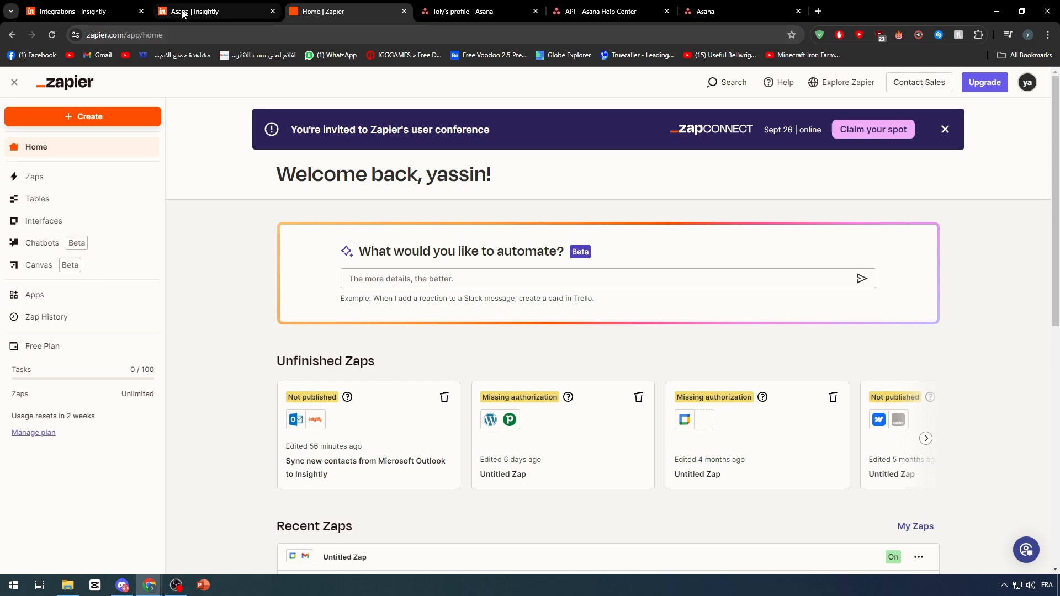
left_click(224, 13)
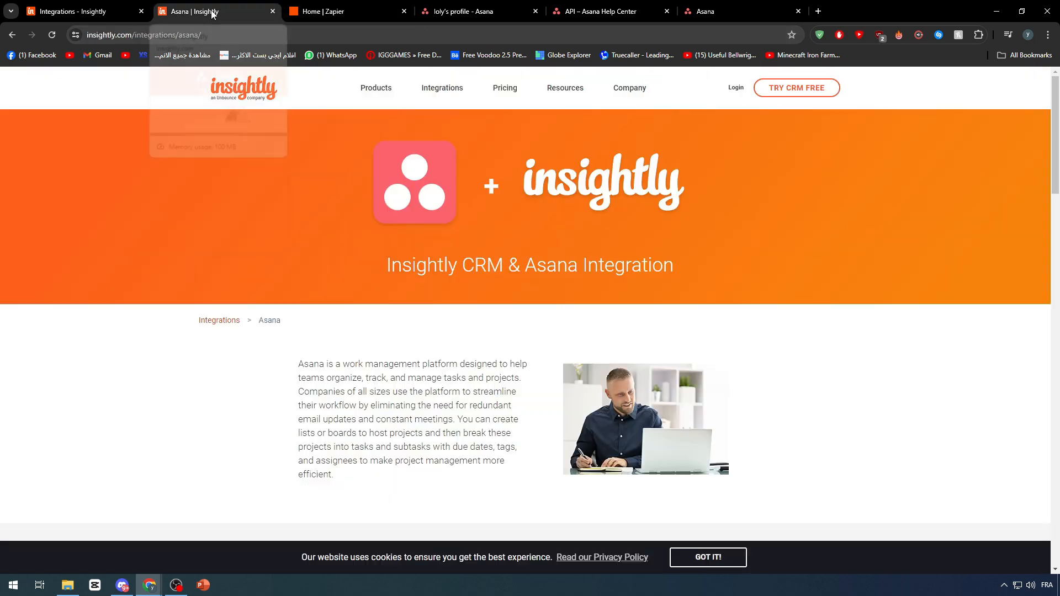
left_click(326, 11)
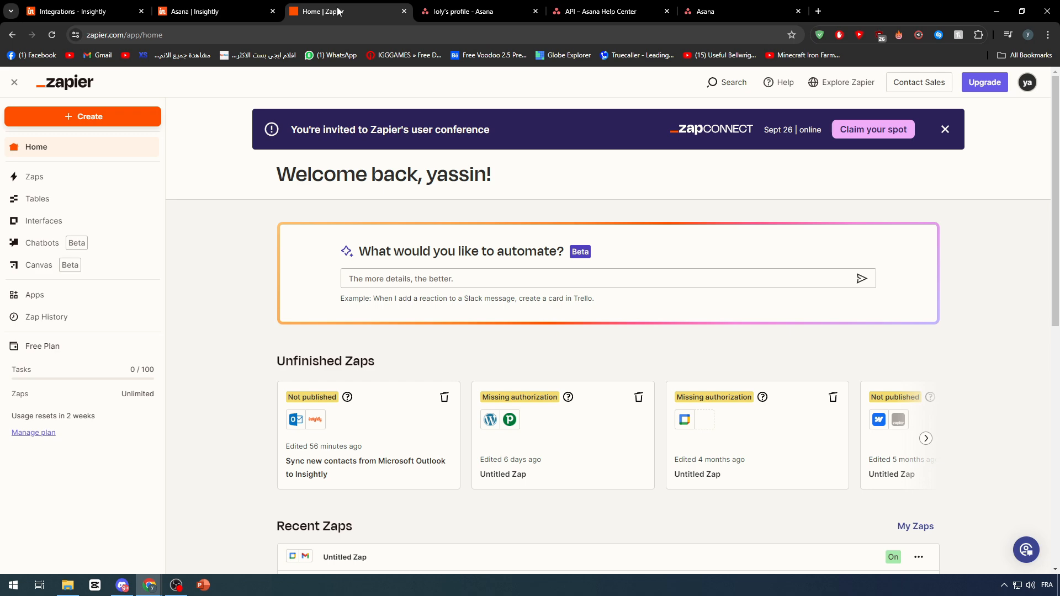
mouse_move(241, 22)
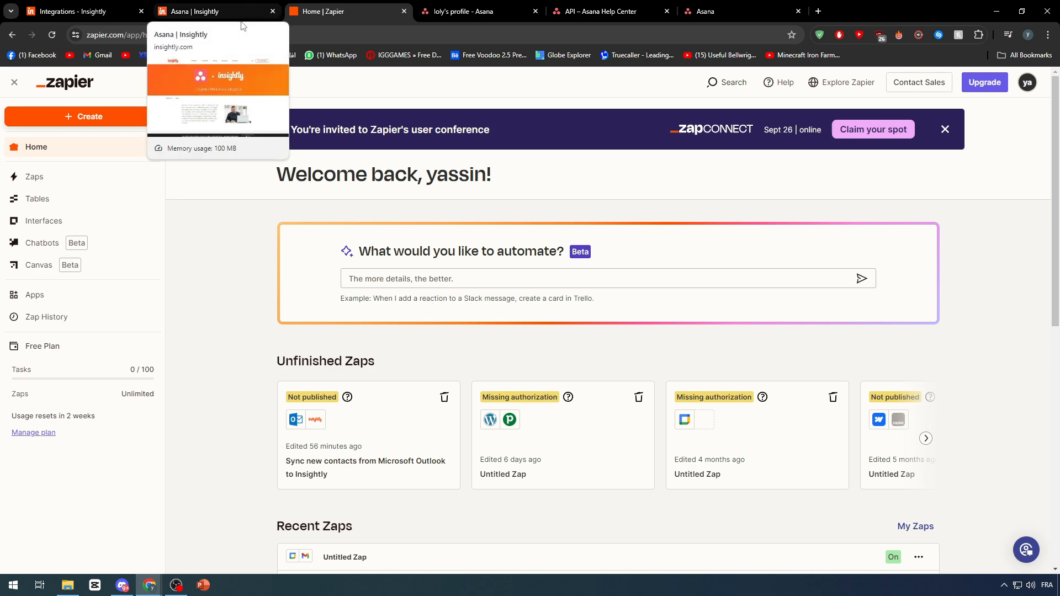
left_click(116, 7)
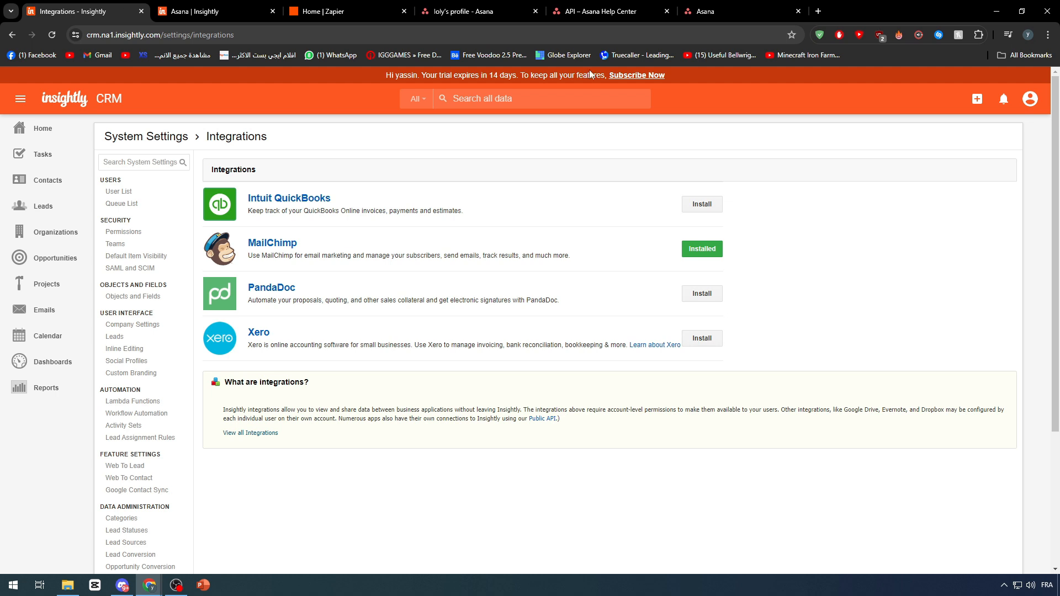
left_click(372, 5)
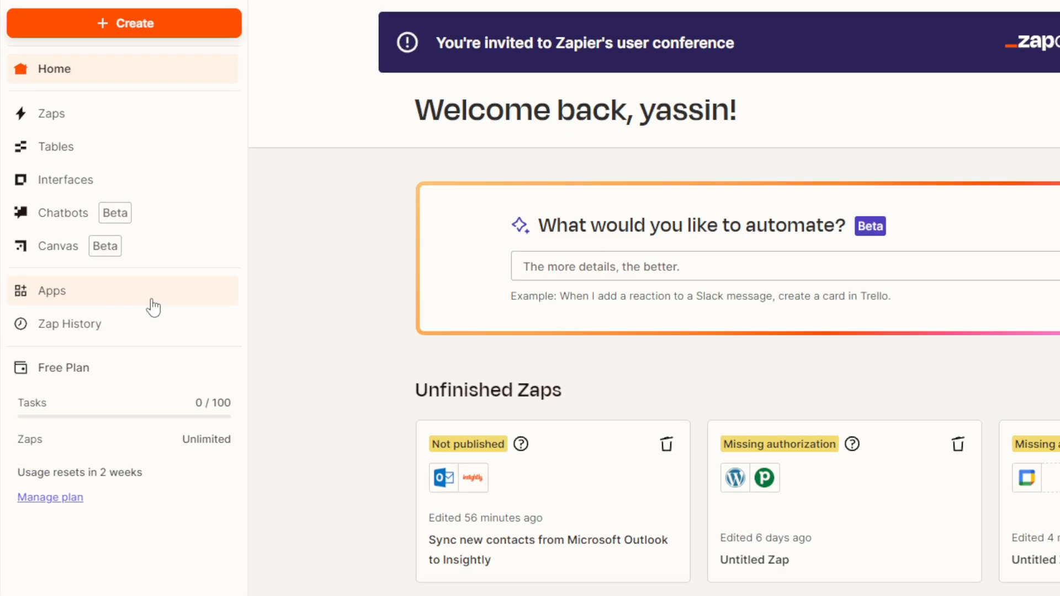
Search Zapier's connected apps for insightly, open the Insightly app and test its existing connection.
left_click(45, 301)
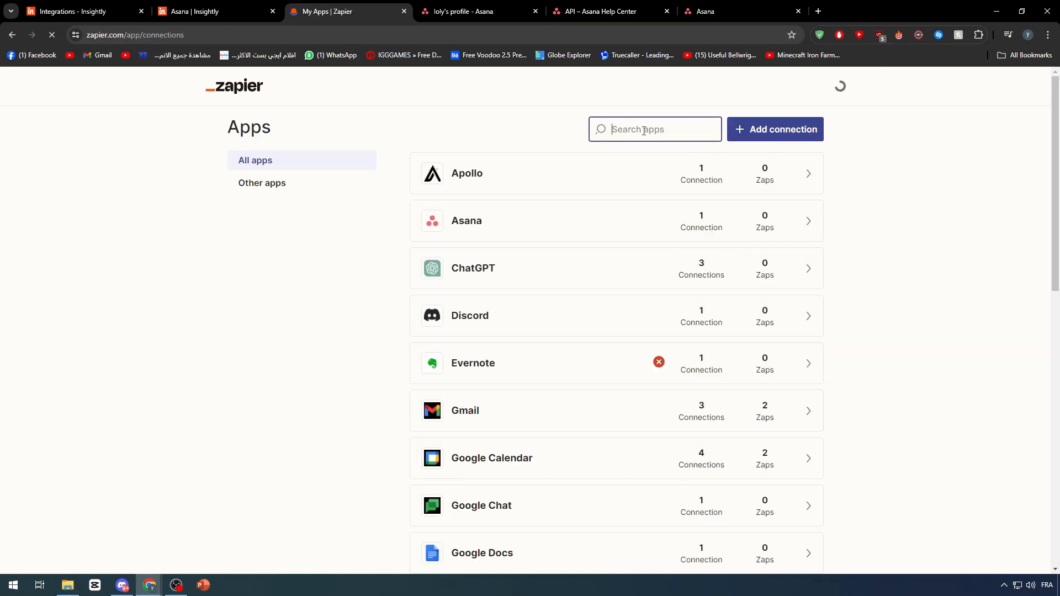
type("insightly")
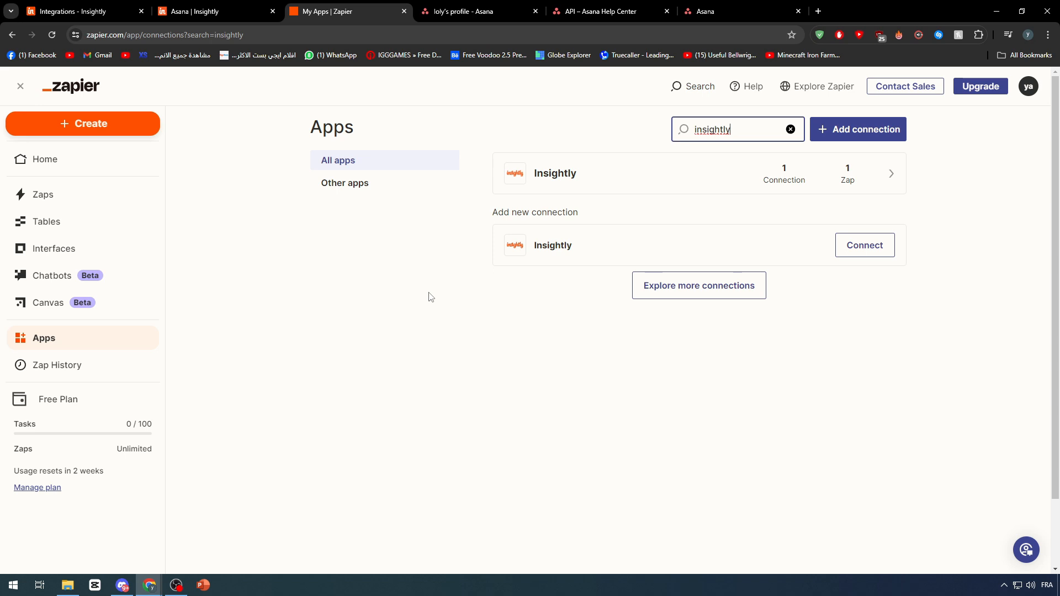
left_click(847, 182)
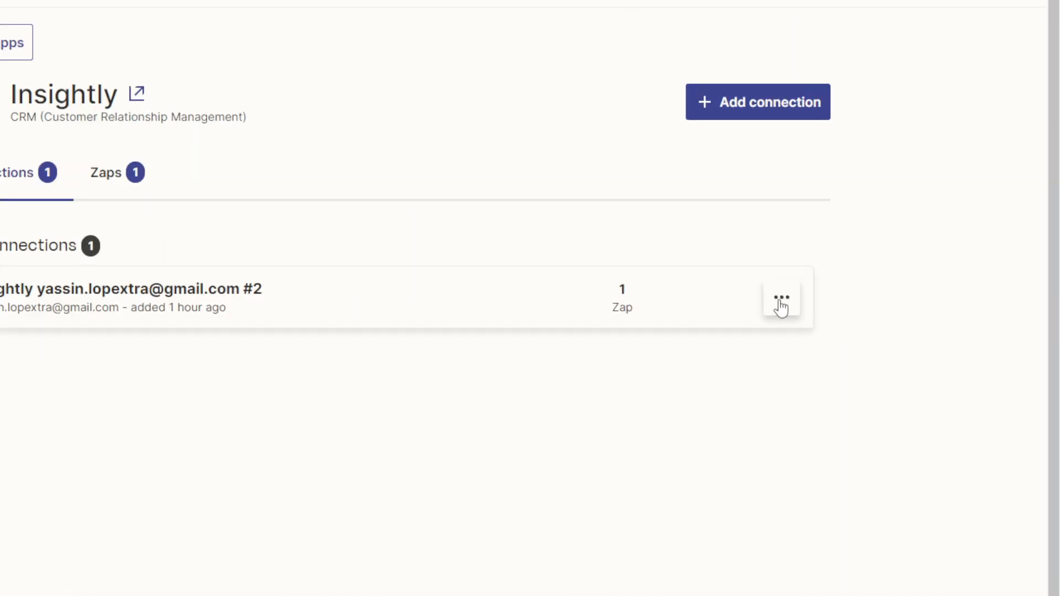
left_click(781, 302)
left_click(705, 427)
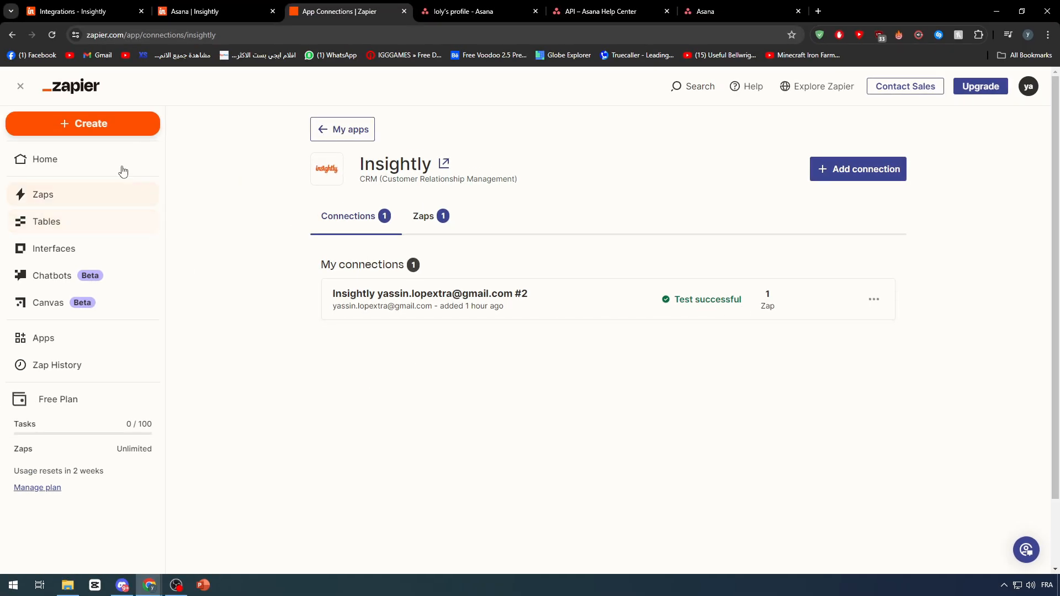
Open the Asana app from Zapier's connected apps and test its existing connection.
left_click(65, 338)
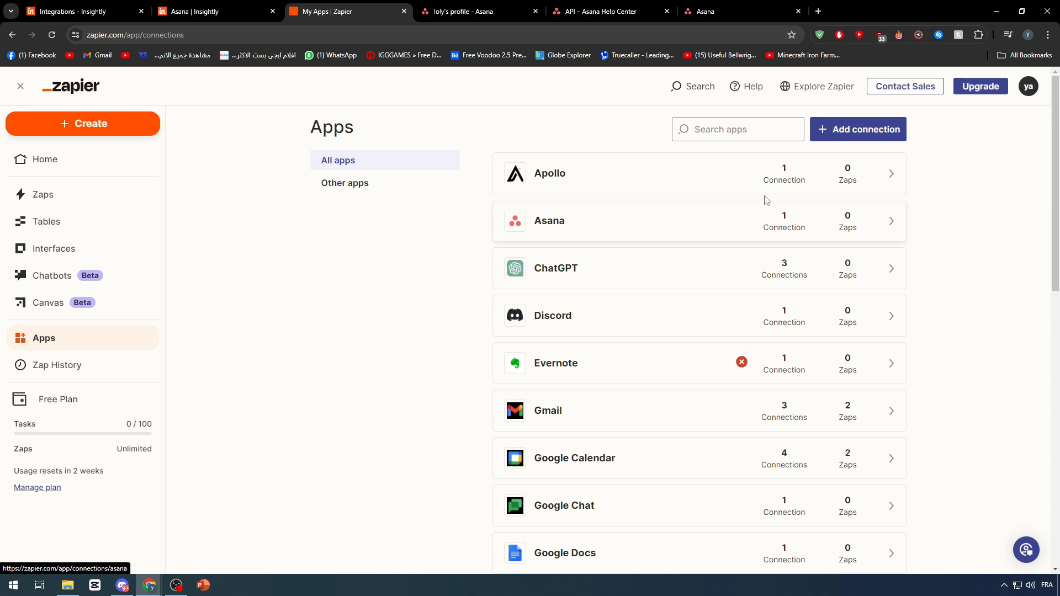
left_click(733, 234)
left_click(873, 298)
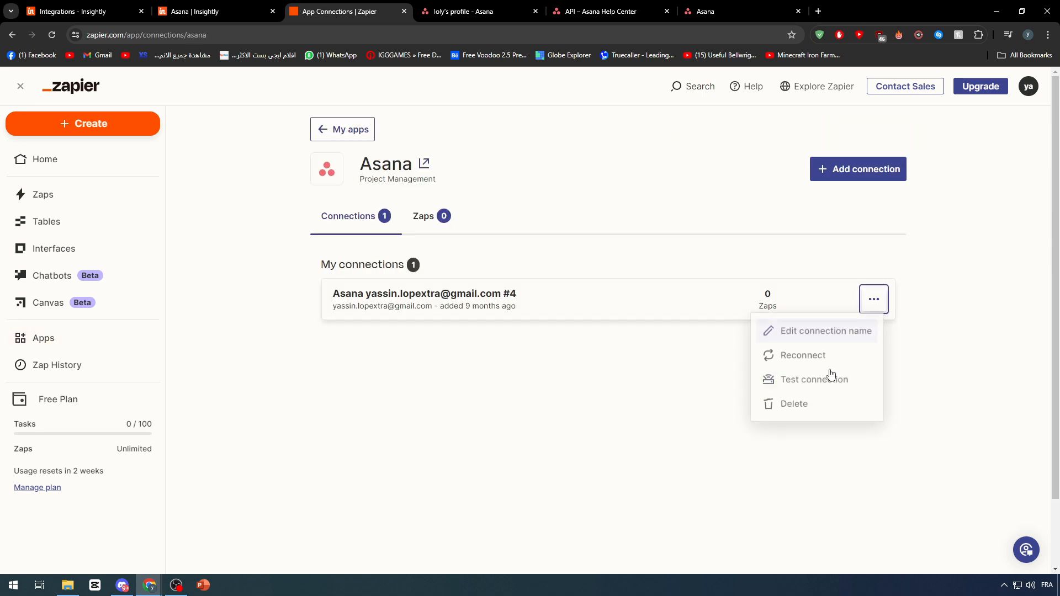
left_click(800, 379)
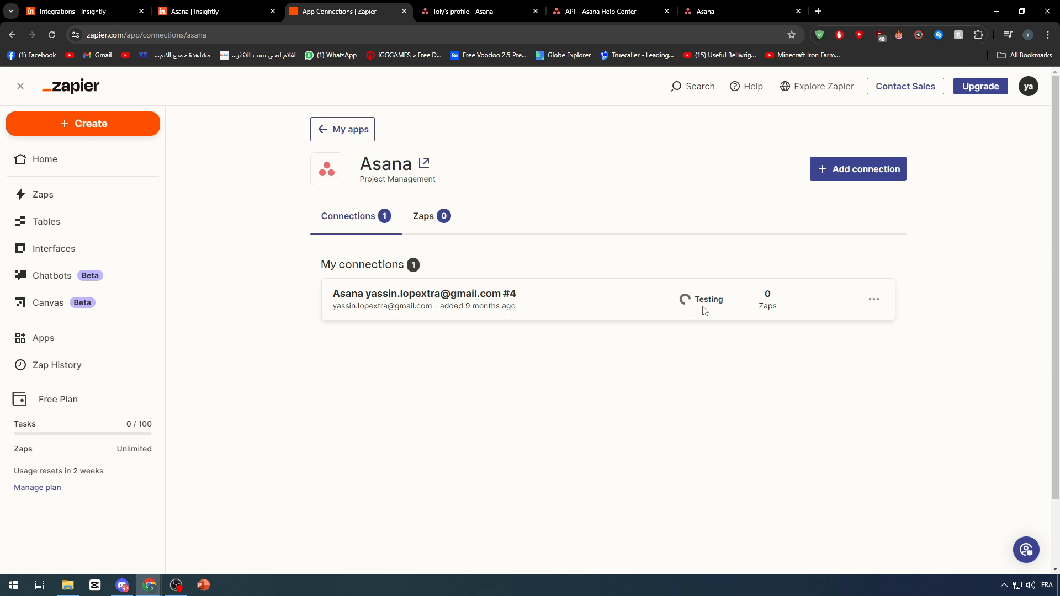
Create a new blank Zap and go to the Copilot prompt in its editor.
left_click(73, 136)
left_click(66, 158)
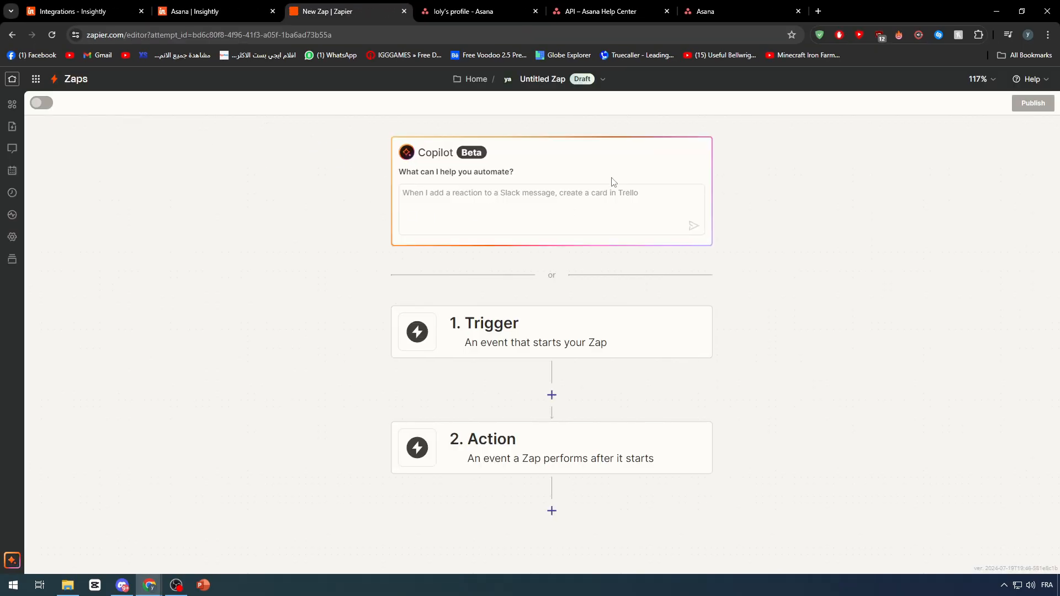
scroll(596, 185, "up", 5)
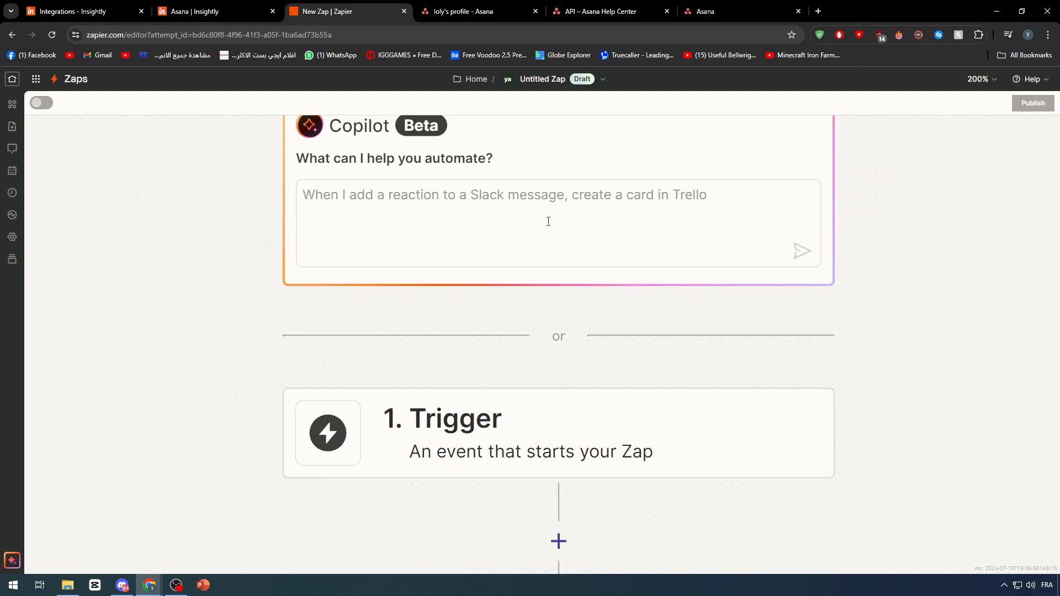
scroll(548, 222, "up", 2)
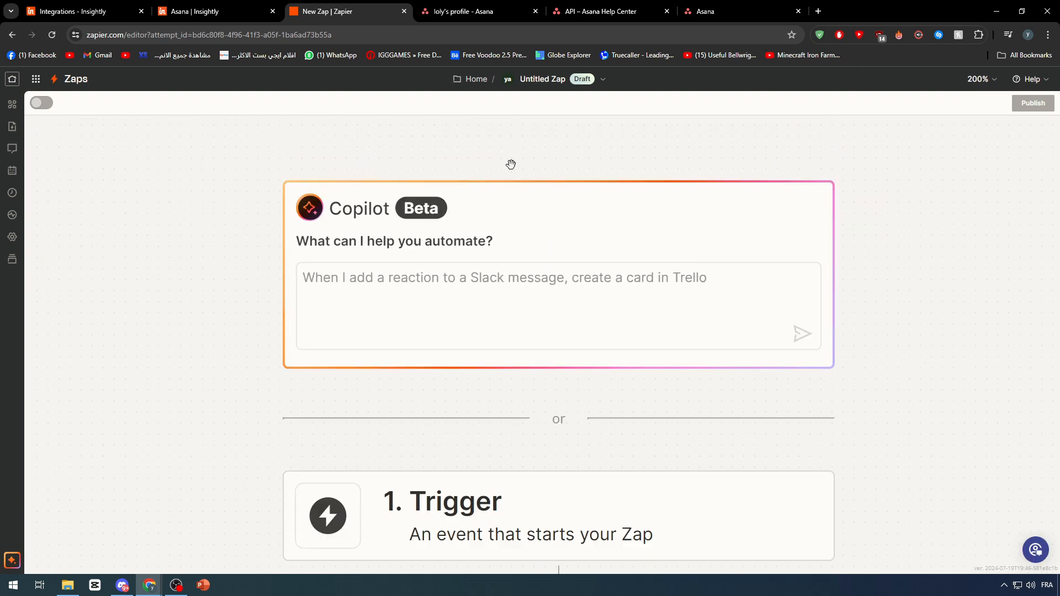
left_click(499, 276)
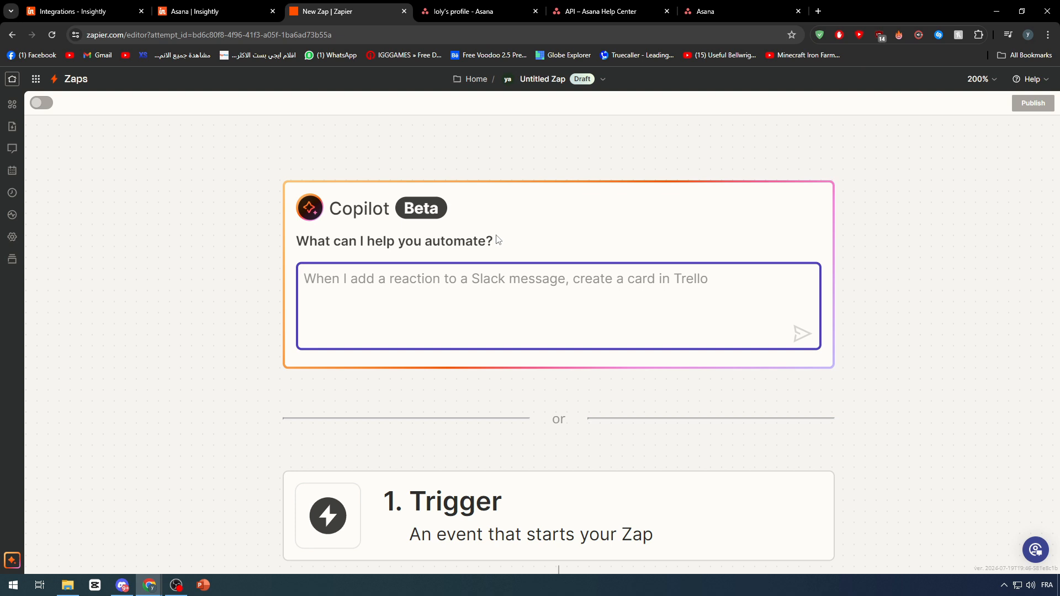
left_click(498, 234)
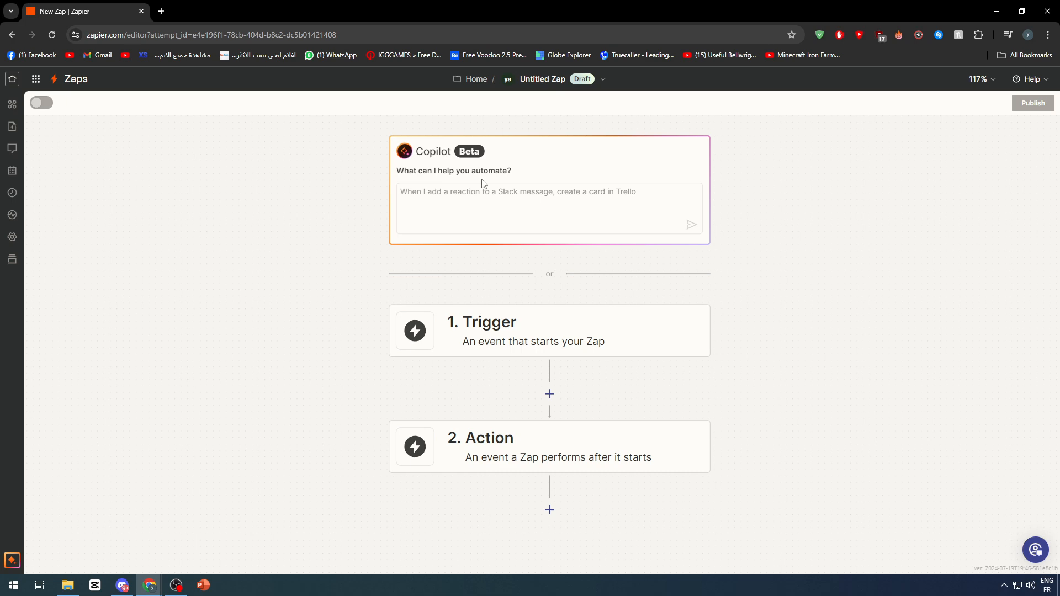
Ask Copilot to "CONNECT insightly to asana".
left_click(496, 201)
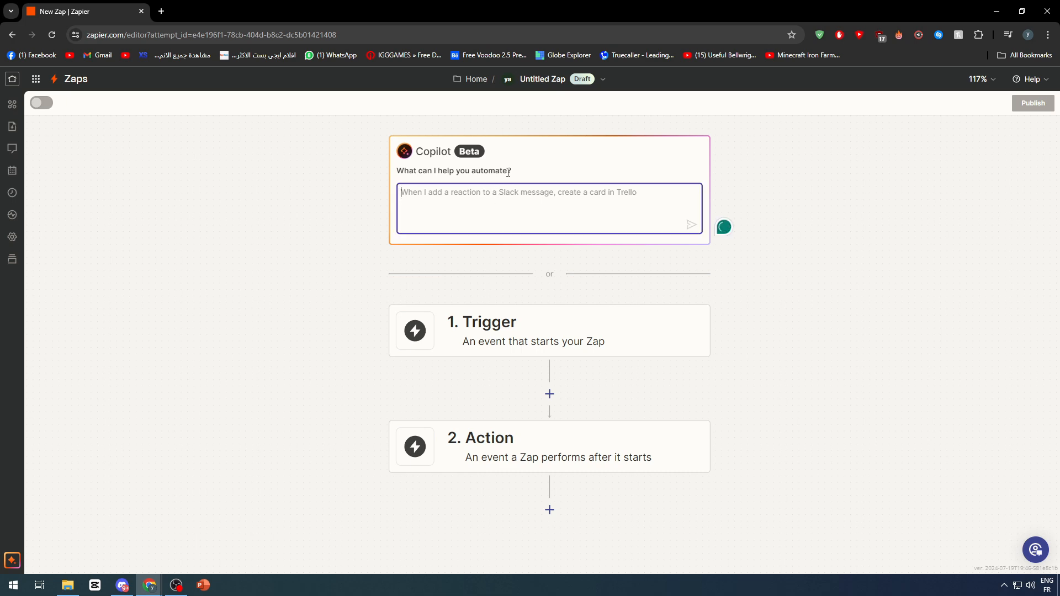
type("CONNEC")
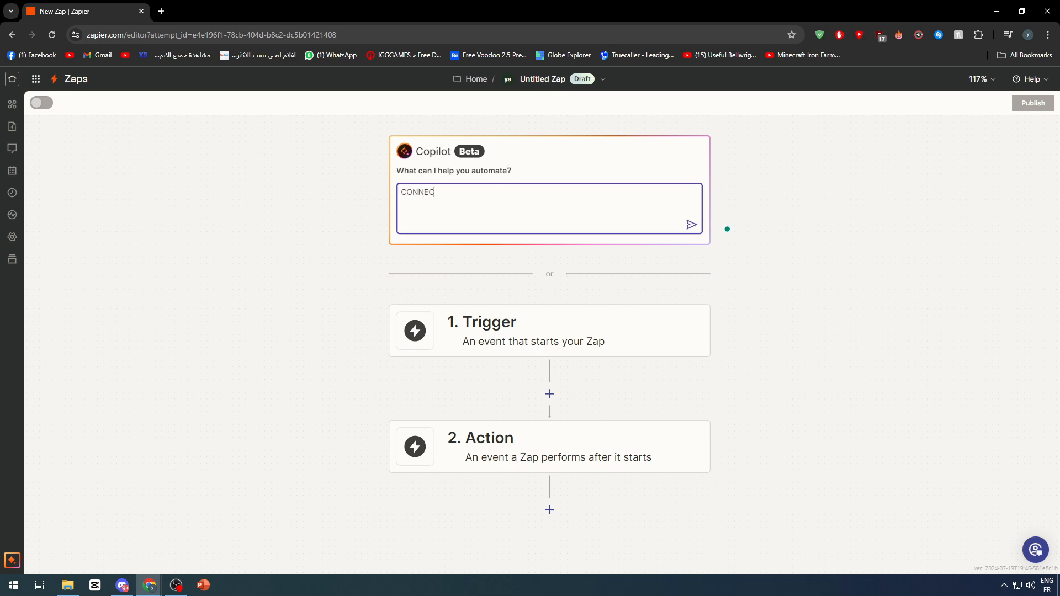
type("T insightly to asana")
key("Return")
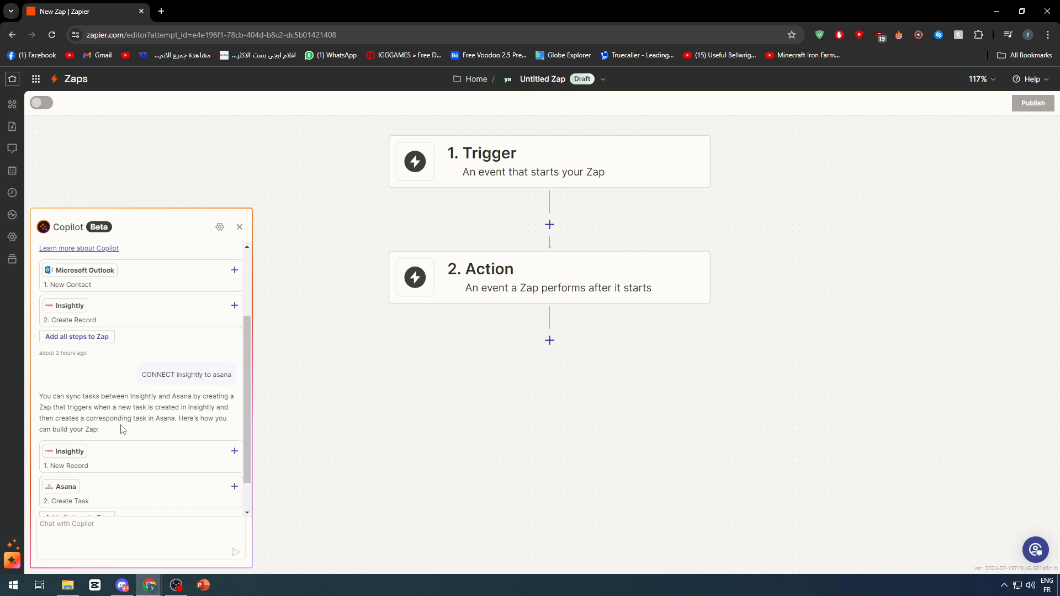
Add Copilot's suggested Insightly New Record trigger and Asana Create Task action to the Zap.
left_click(130, 435)
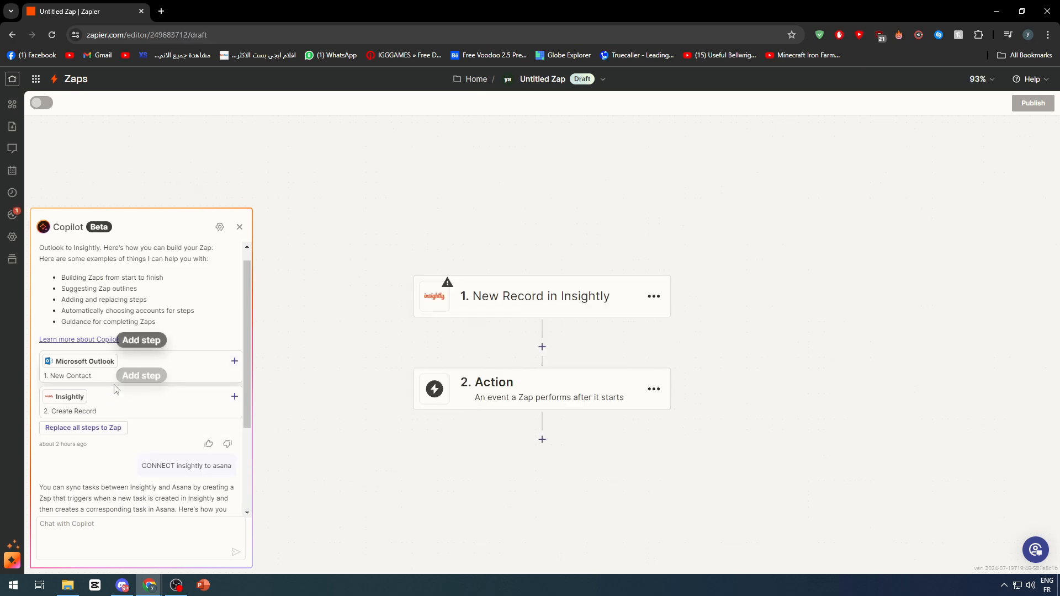
scroll(118, 436, "down", 2)
left_click(118, 483)
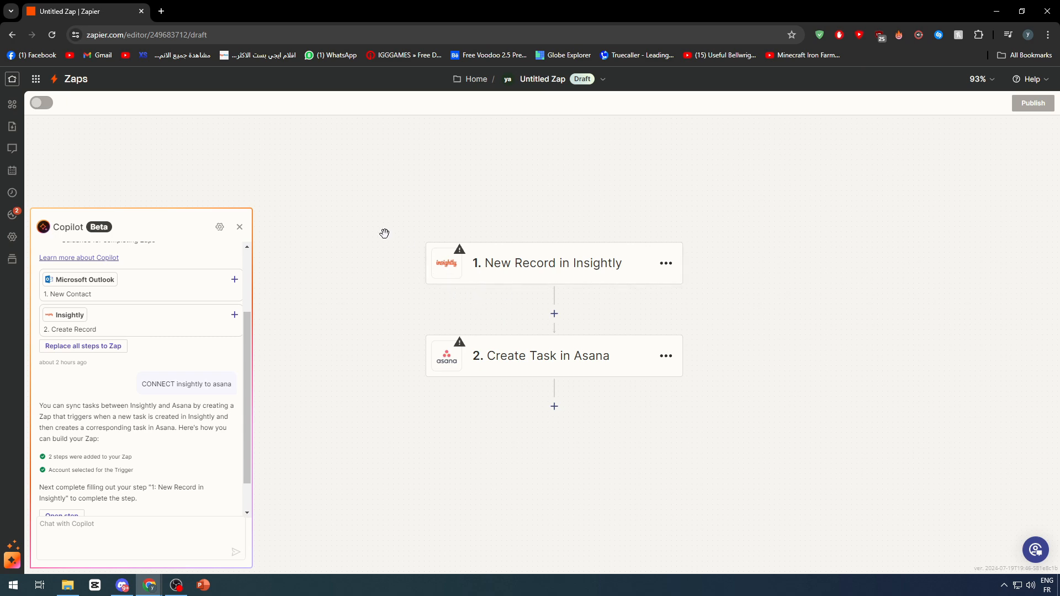
scroll(182, 392, "up", 2)
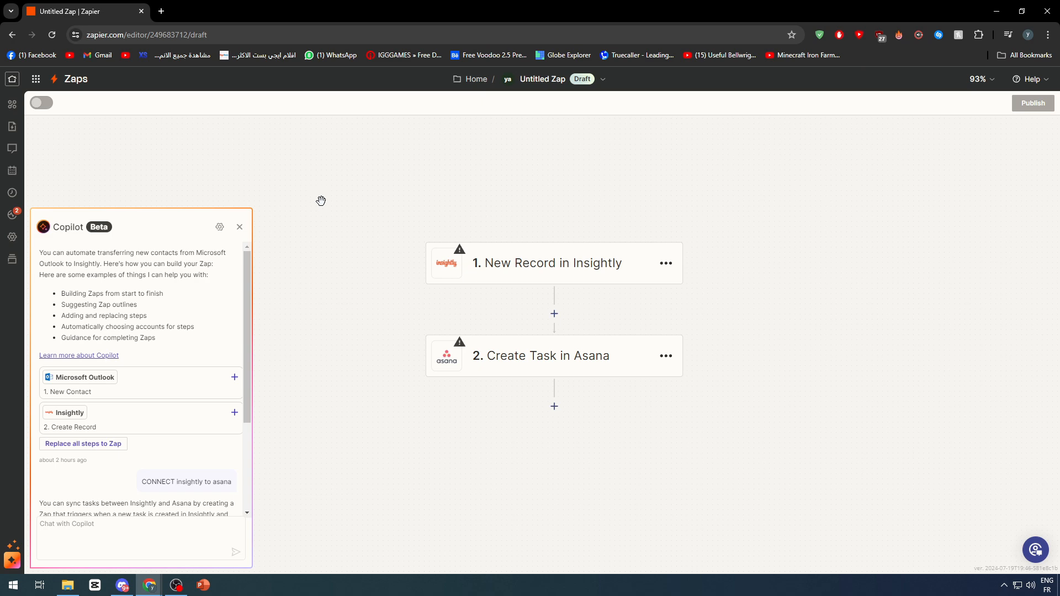
Assign the existing Asana account to the Create Task action and continue to its action settings.
left_click(551, 268)
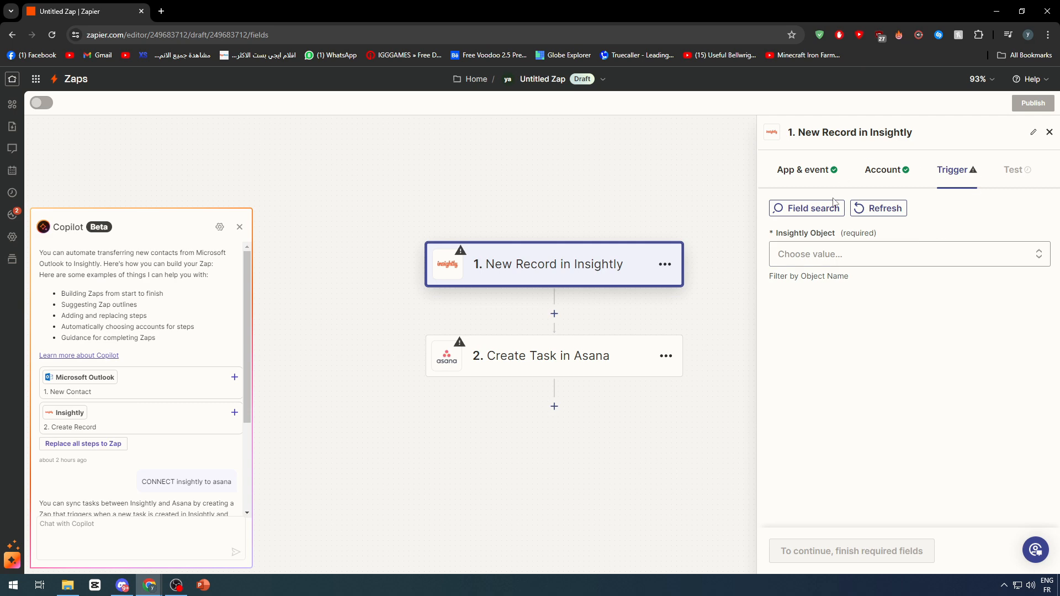
left_click(509, 356)
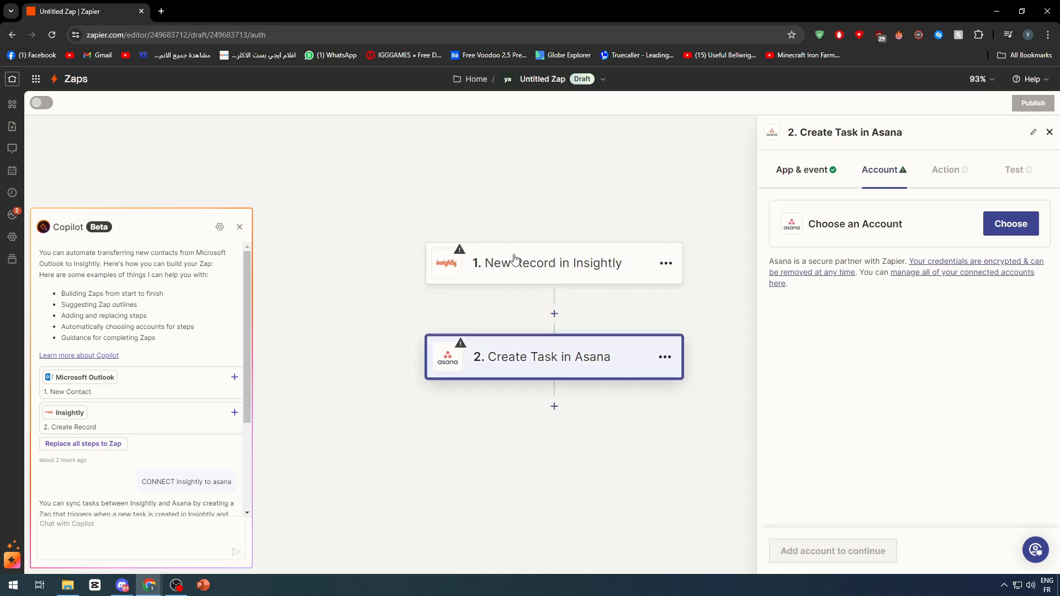
left_click(1013, 236)
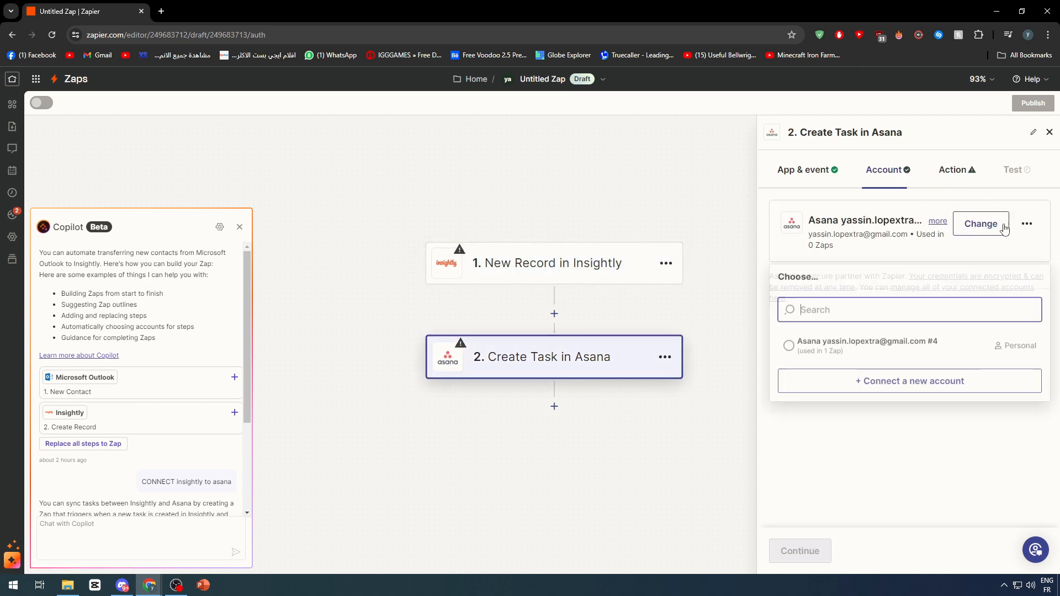
left_click(826, 346)
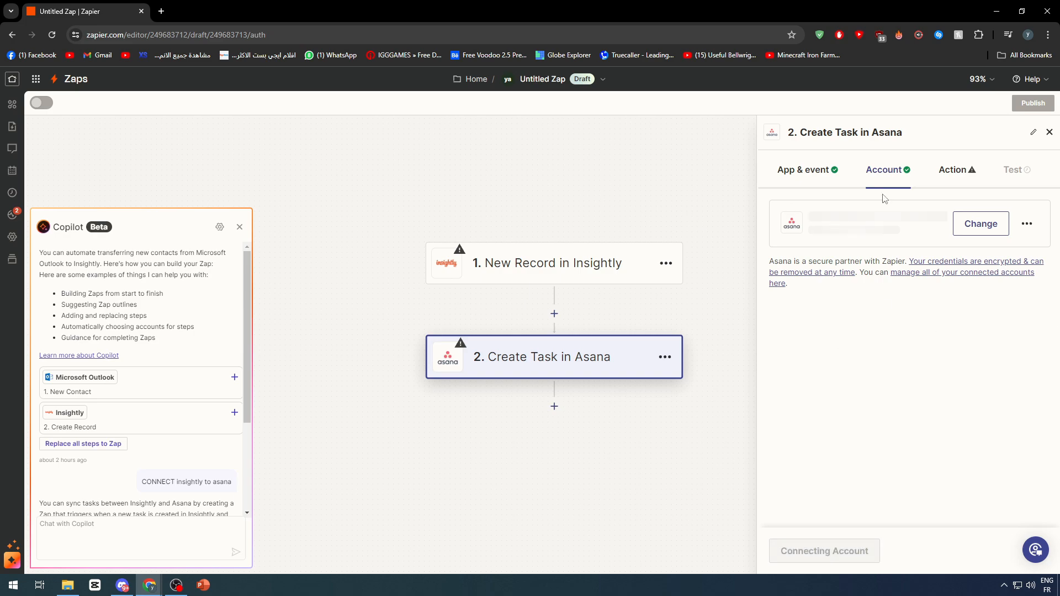
left_click(798, 551)
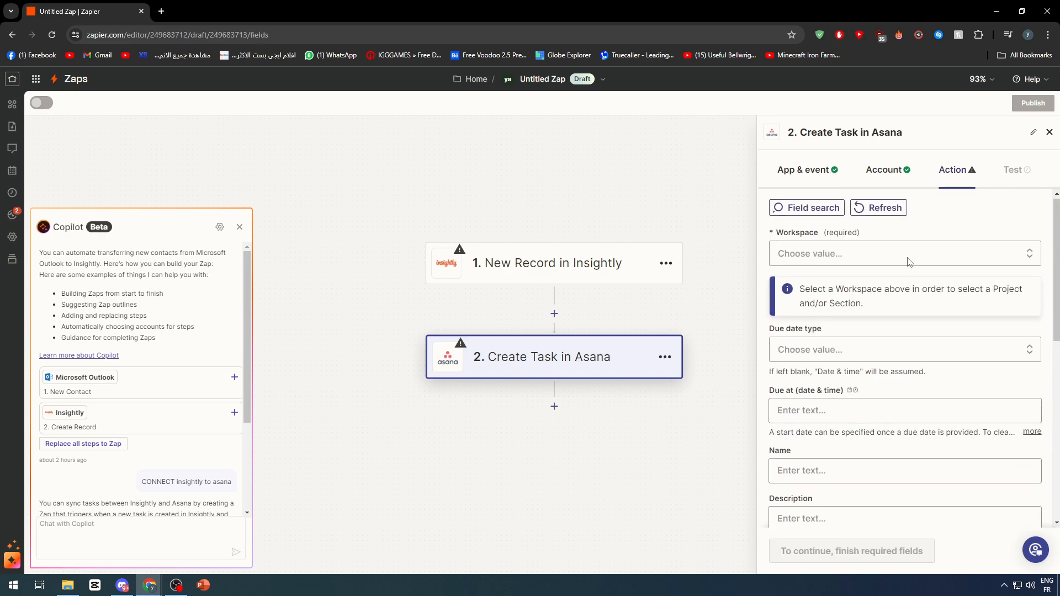
Set the Asana task's workspace to My workspace and proceed through the action's test stage.
left_click(843, 260)
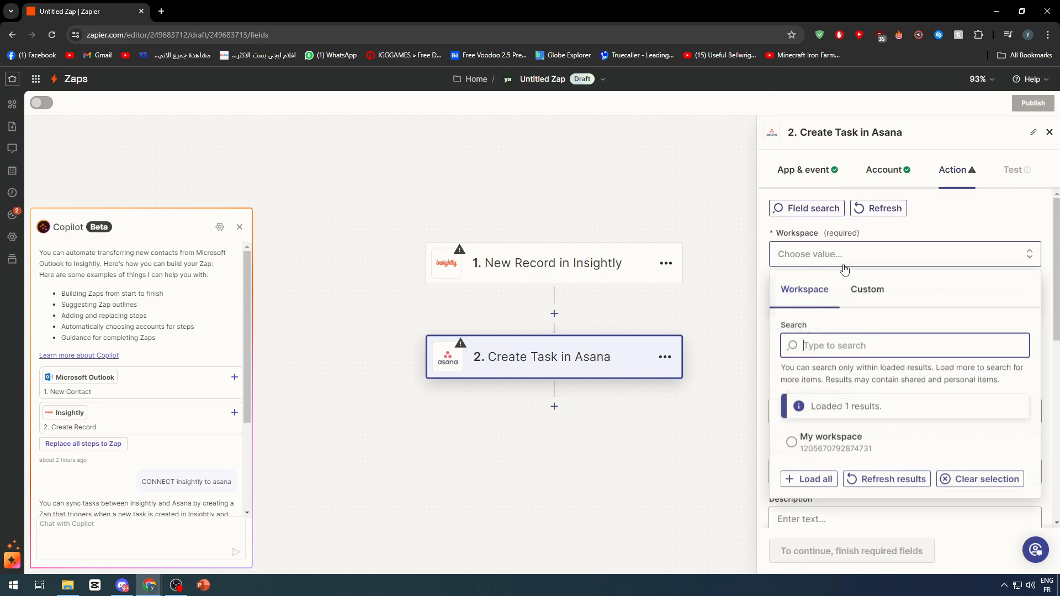
left_click(831, 440)
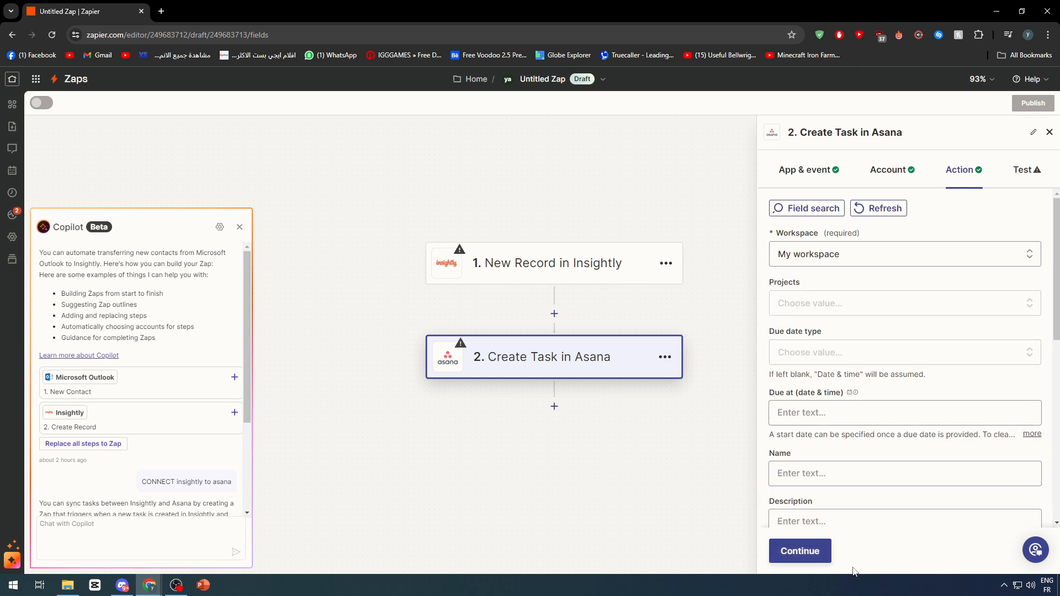
left_click(799, 551)
left_click(799, 551)
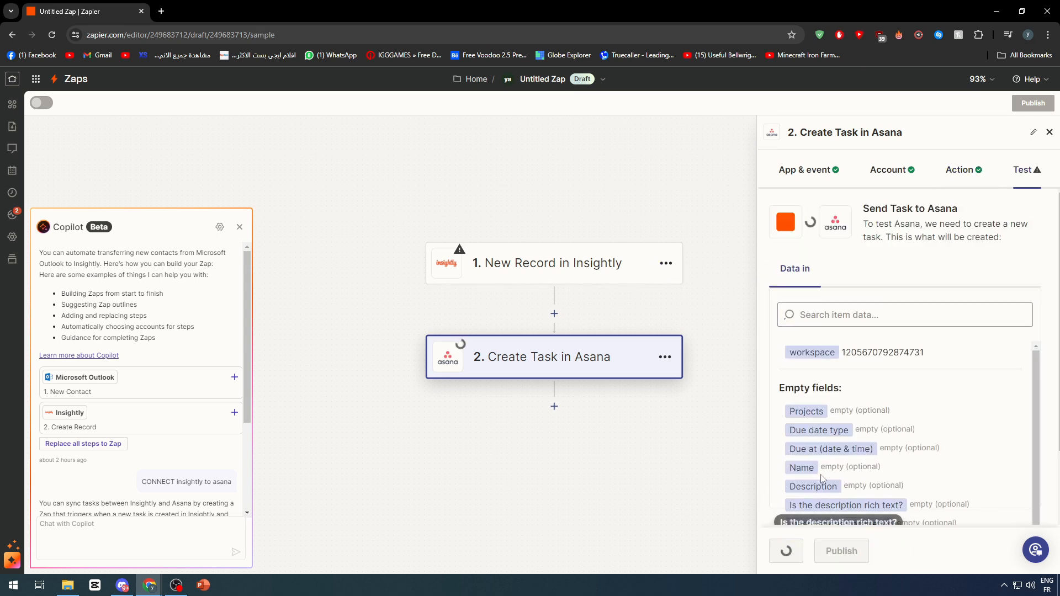
Set the New Record trigger's Insightly Object to Contact and continue to its test stage.
left_click(651, 276)
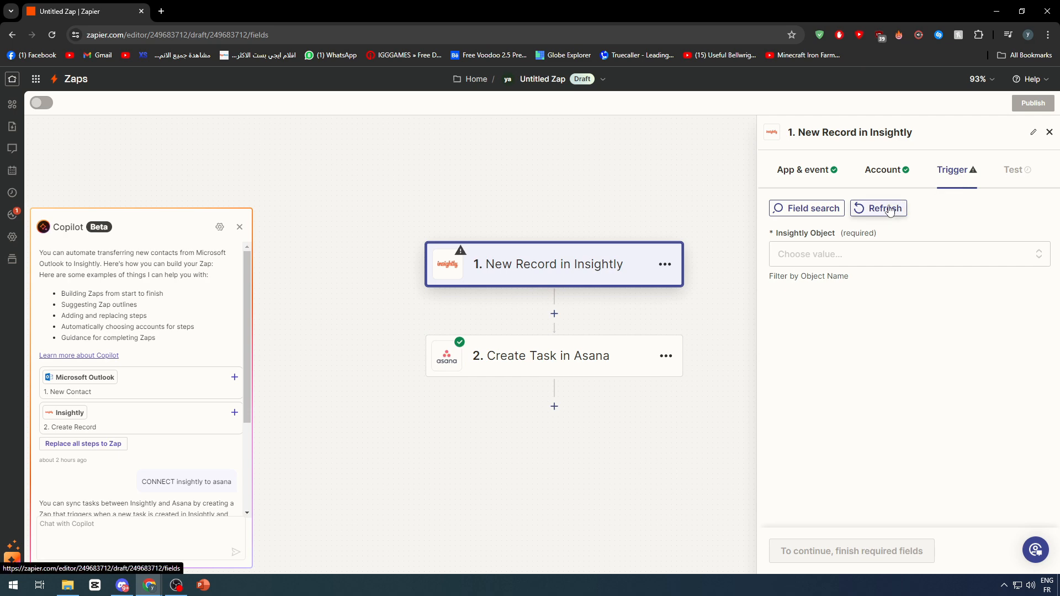
left_click(853, 254)
left_click(853, 256)
left_click(856, 256)
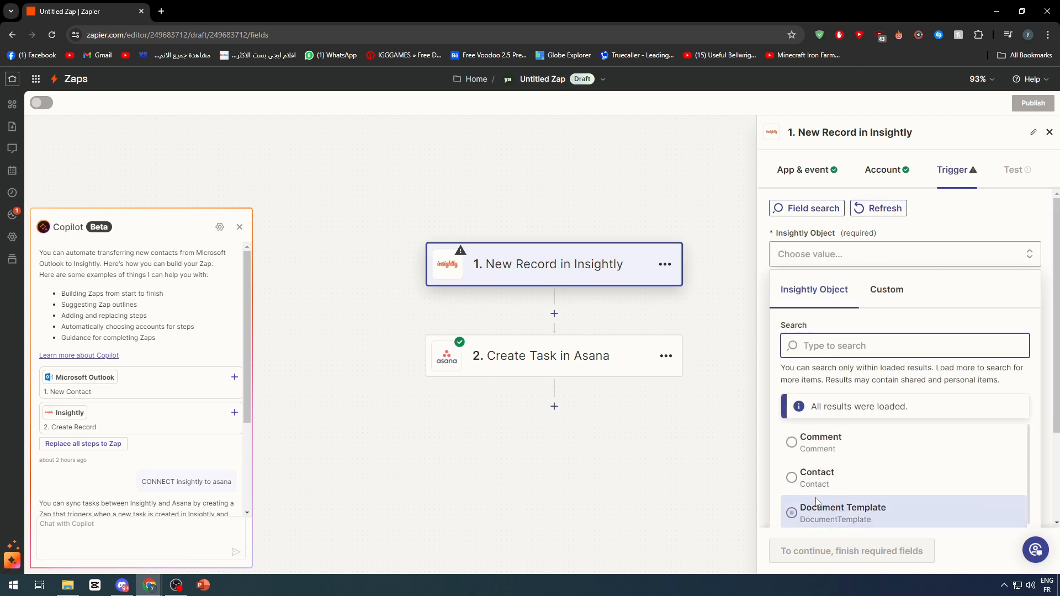
left_click(800, 471)
left_click(800, 551)
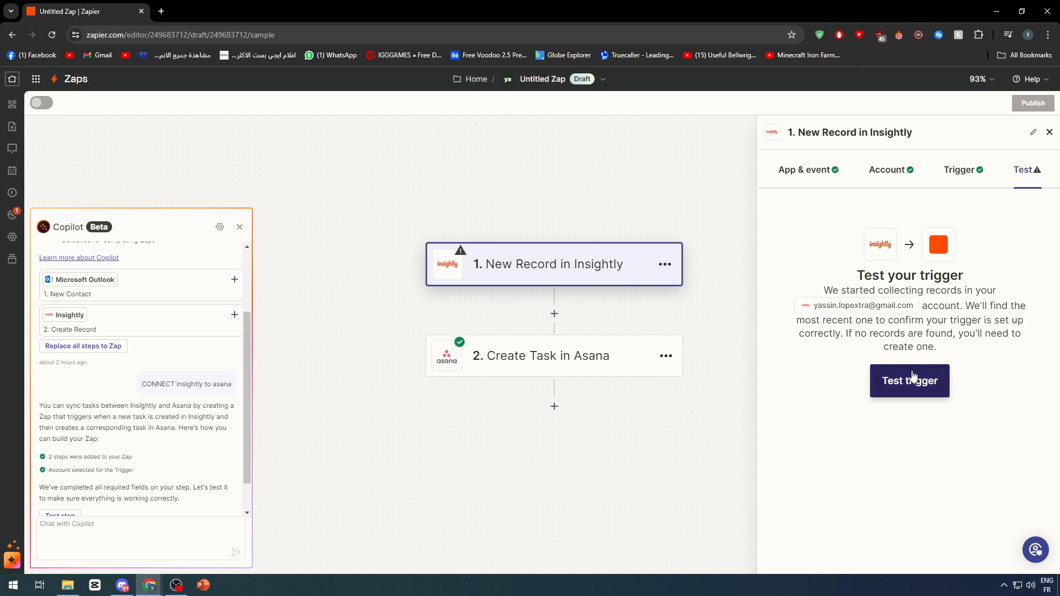
Test the Insightly trigger and continue with Record C as the sample record.
left_click(912, 380)
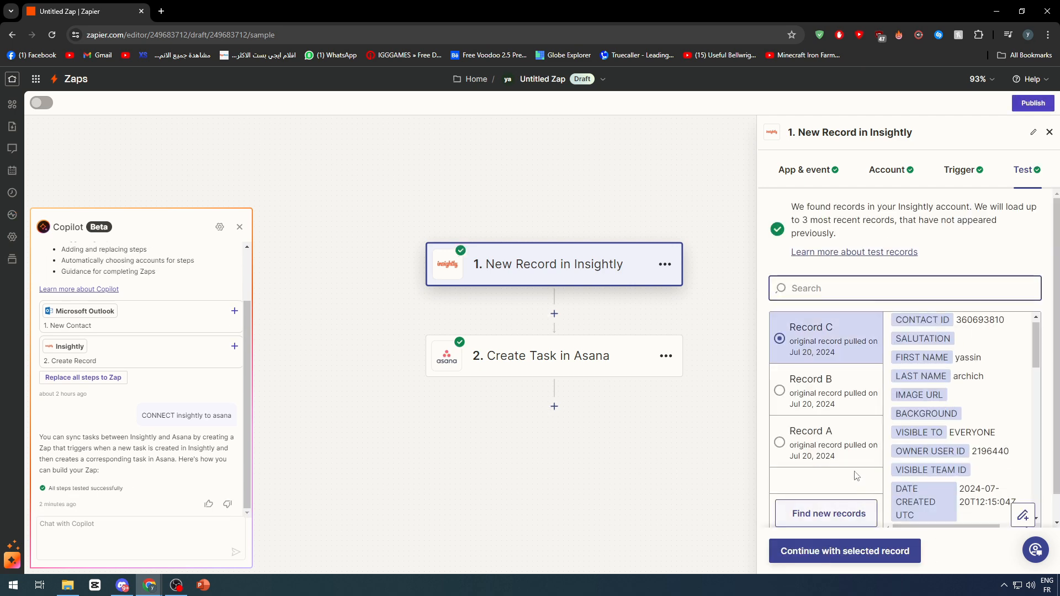
left_click(853, 552)
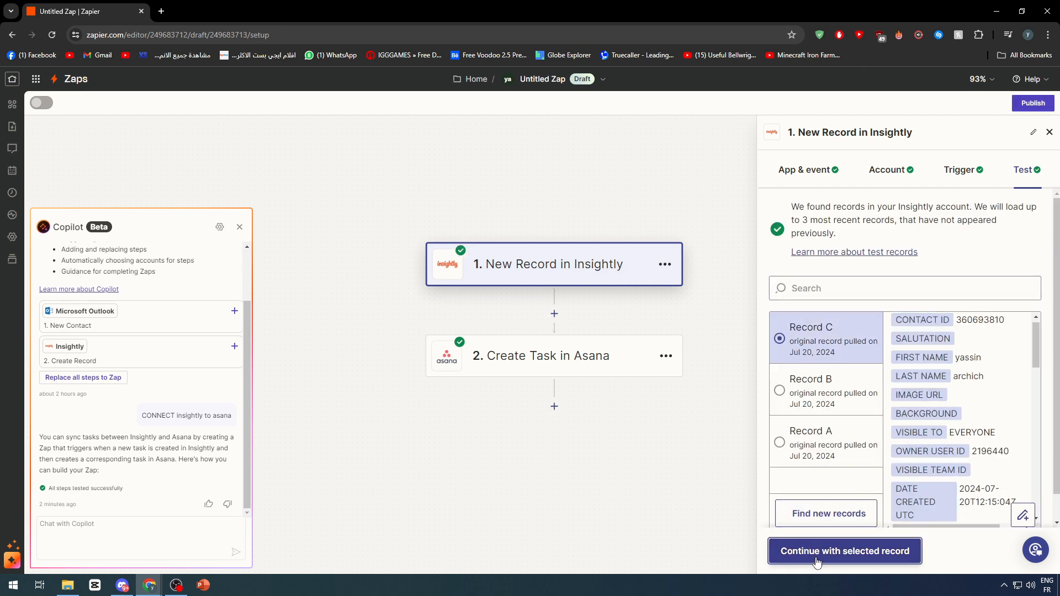
left_click(812, 557)
Send a test task to Asana from the Create Task step and publish the Zap.
left_click(805, 552)
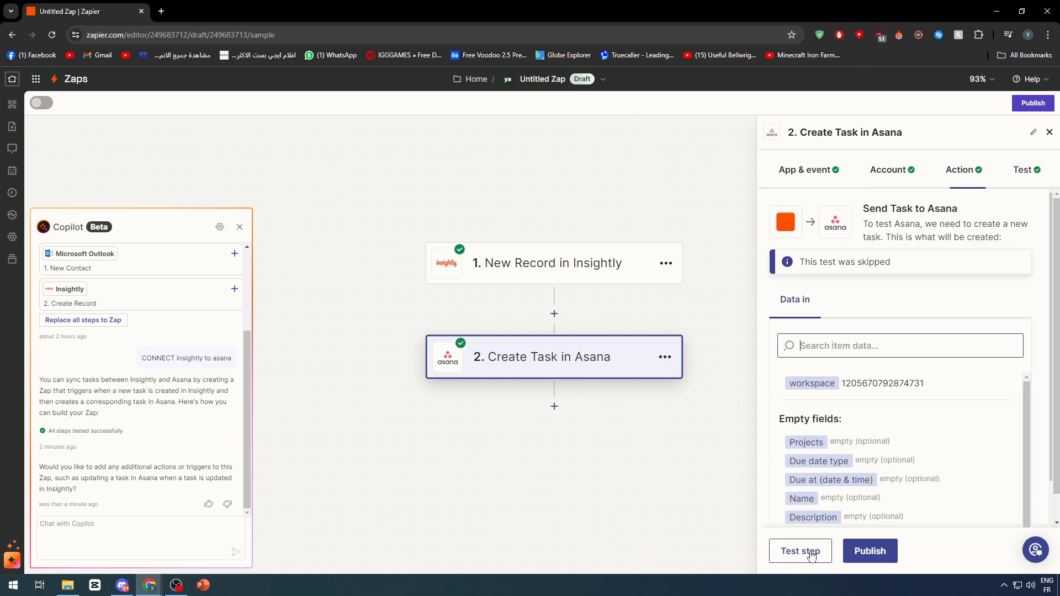
left_click(807, 554)
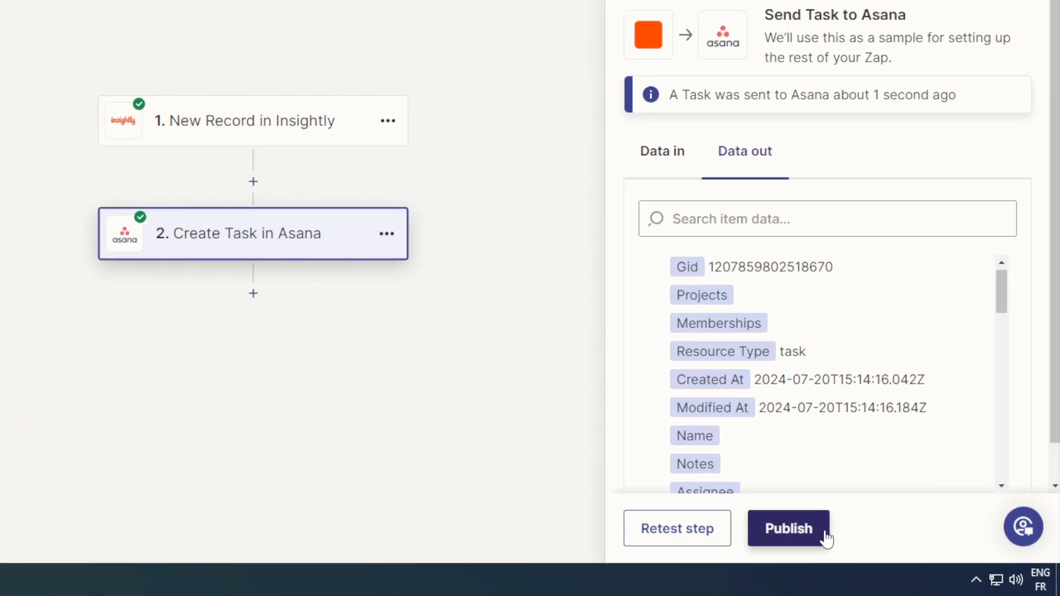
left_click(827, 538)
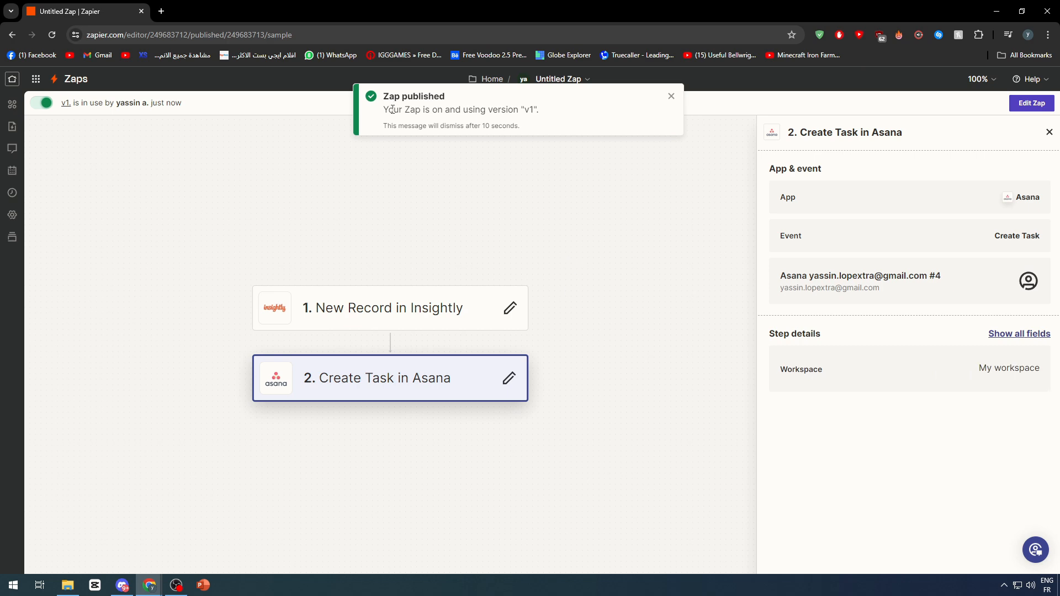
Go to the My Zaps overview and check the Free Plan's task and Zap allowances.
left_click(69, 81)
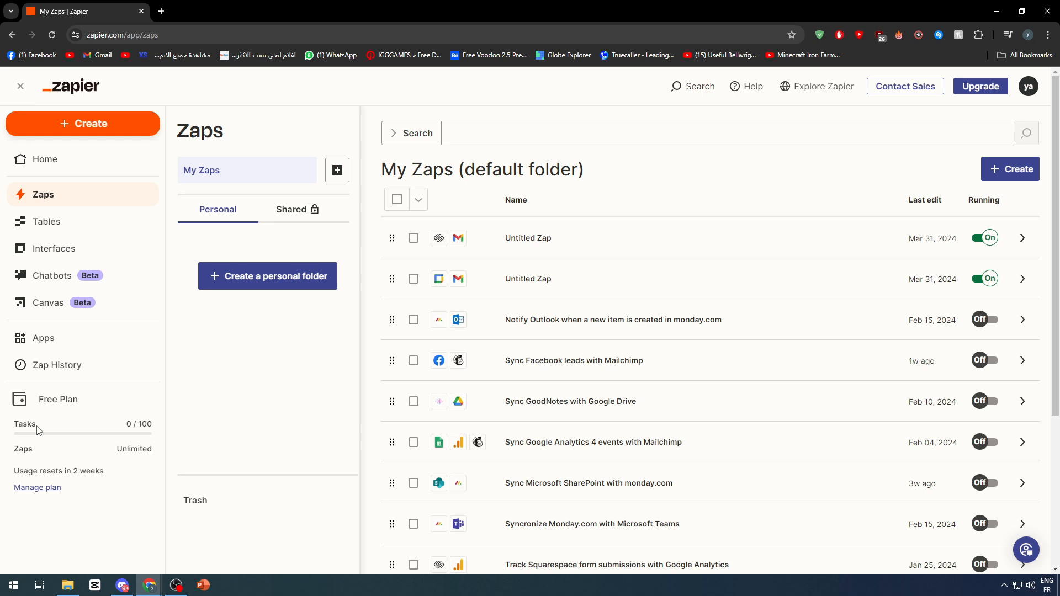
triple_click(137, 424)
double_click(115, 454)
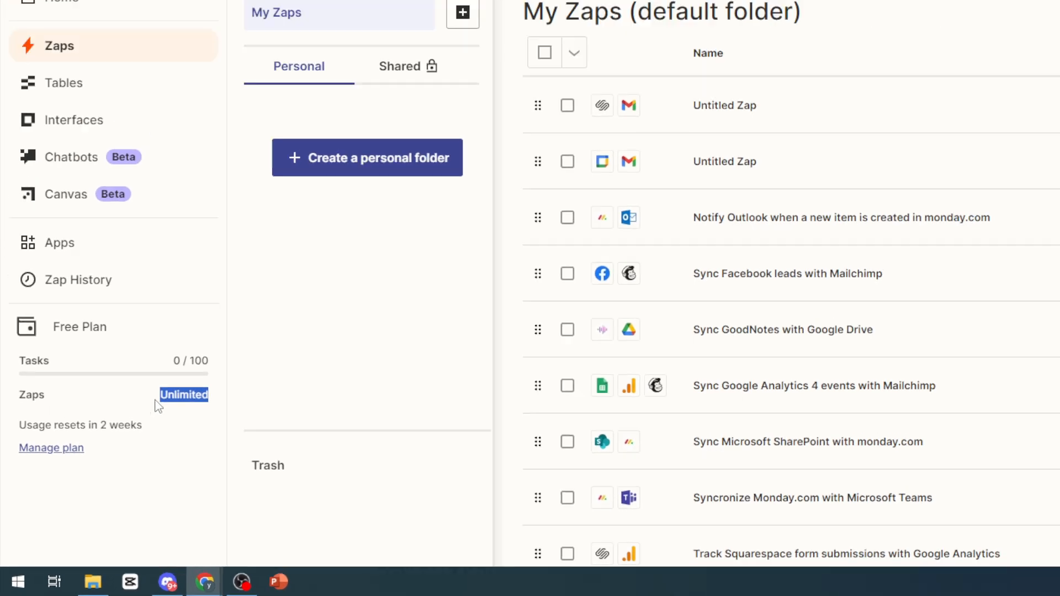